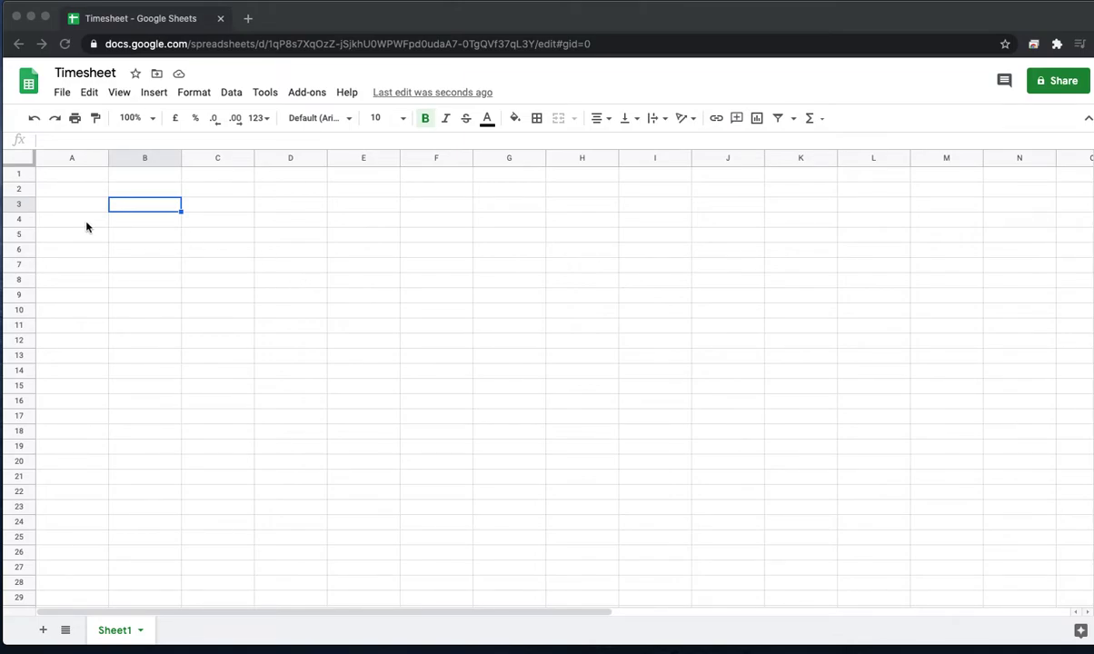
Step: Try name suffixes on the spreadsheet title, then restore it to just 'Timesheet'
left_click(112, 75)
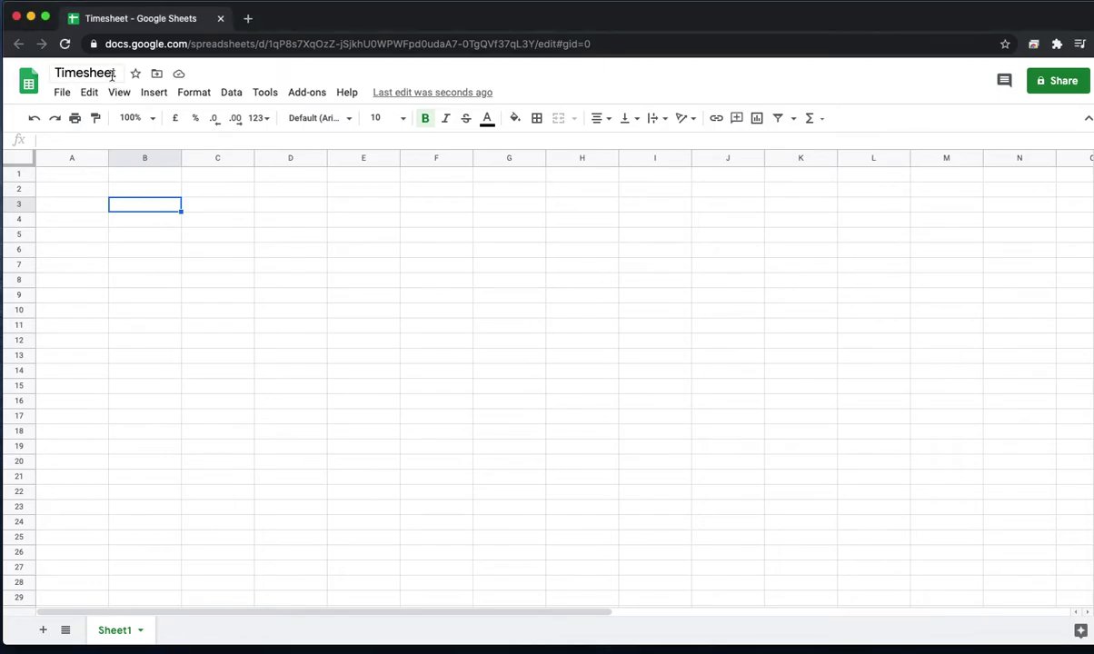
left_click(115, 73)
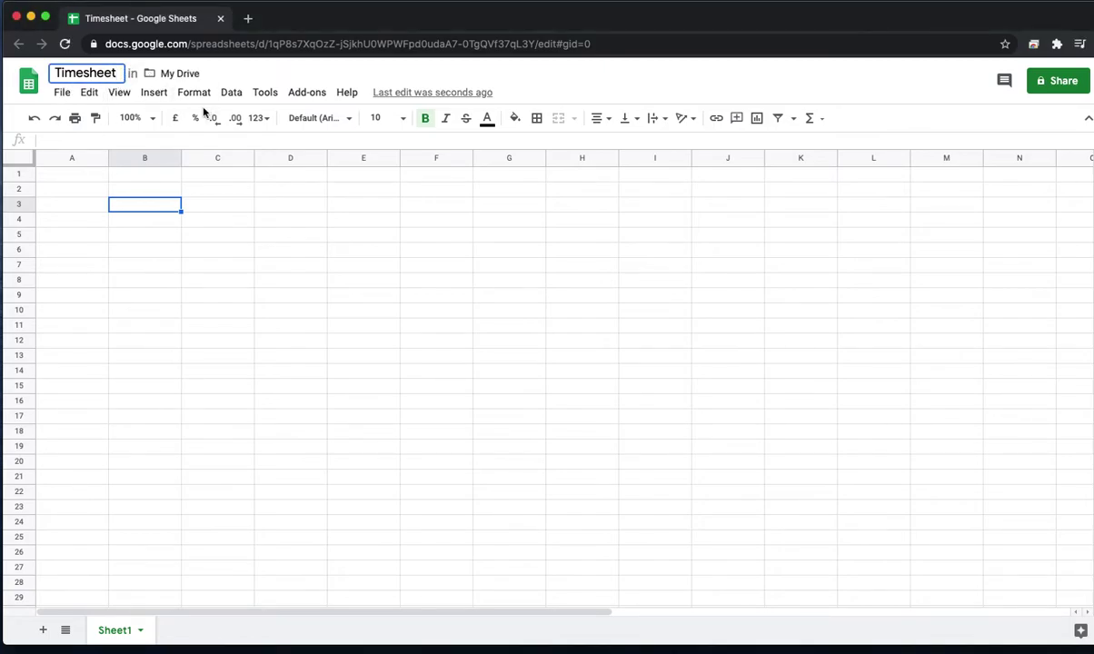
type("- ")
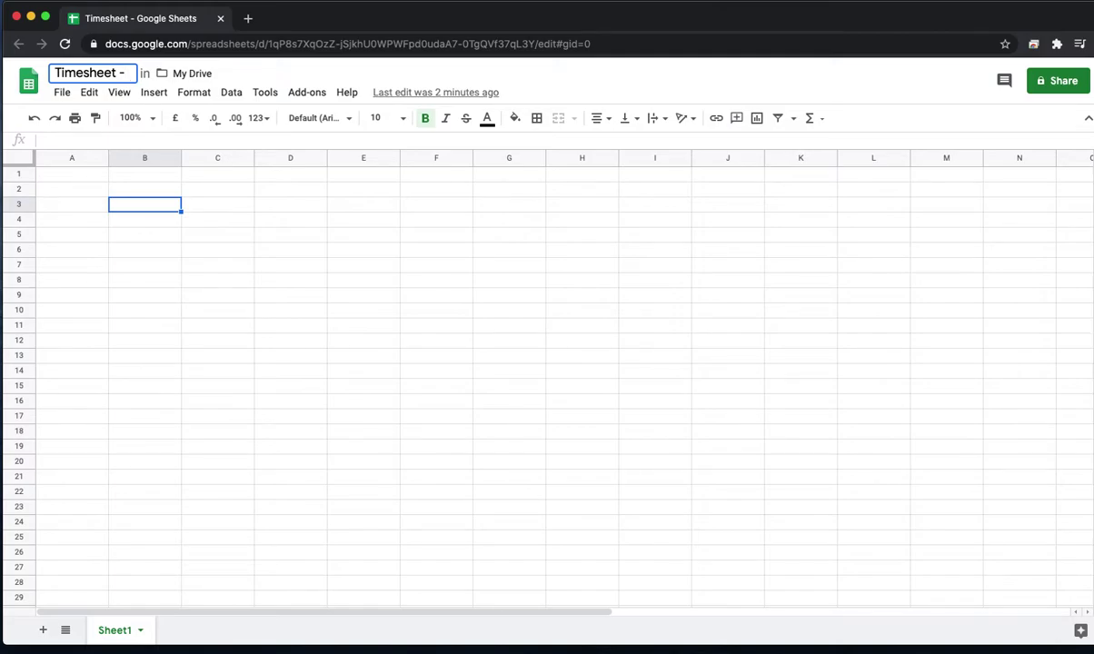
type("Dave")
key("BackSpace")
key("BackSpace")
key("BackSpace")
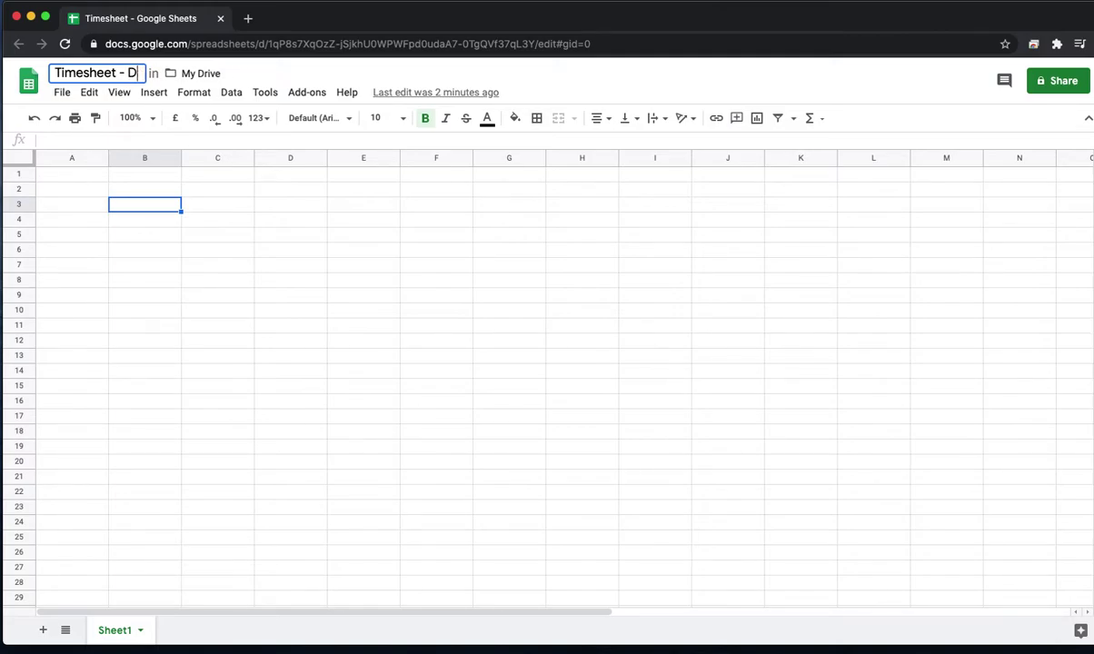
key("BackSpace")
type("Jill")
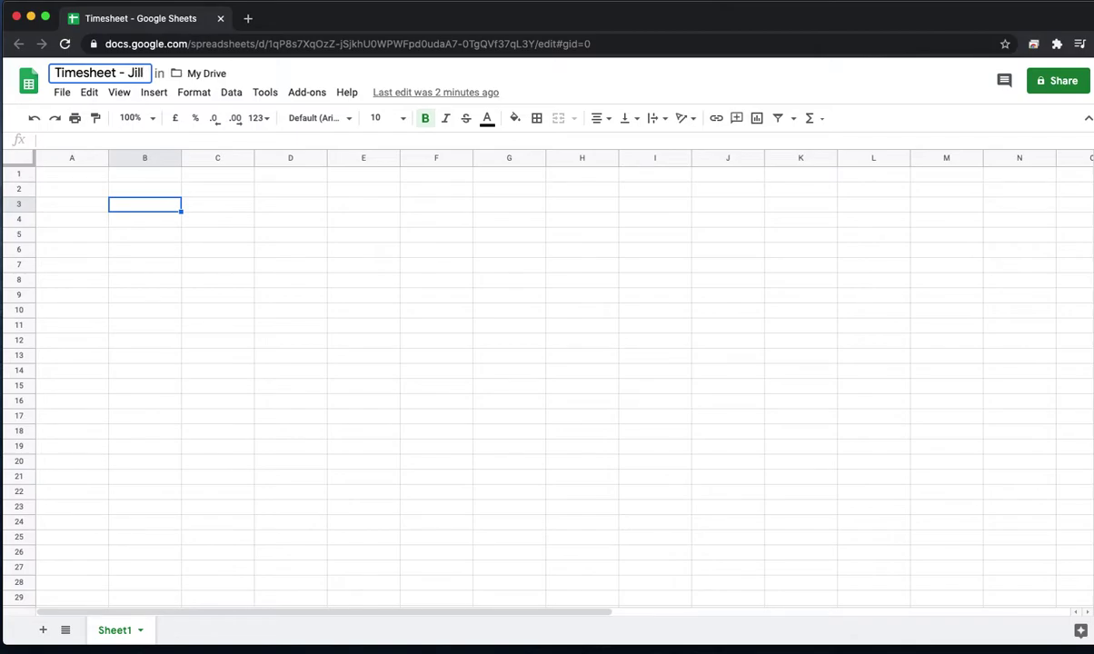
key("BackSpace")
key("BackSpace")
key("BackSpace")
key("BackSpace")
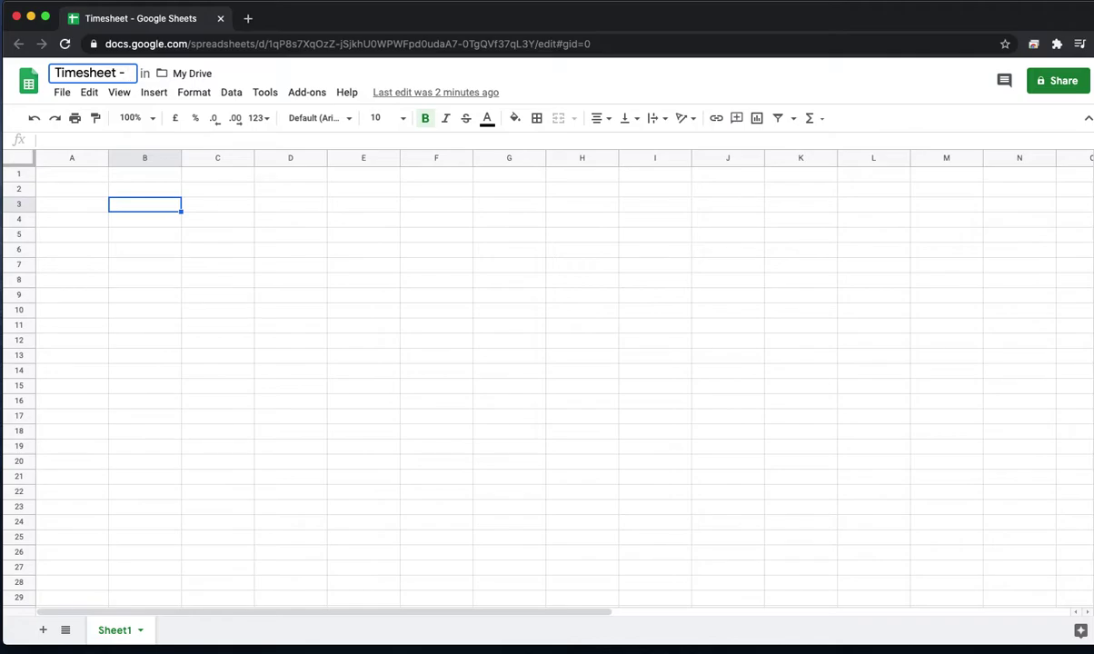
type("Apple")
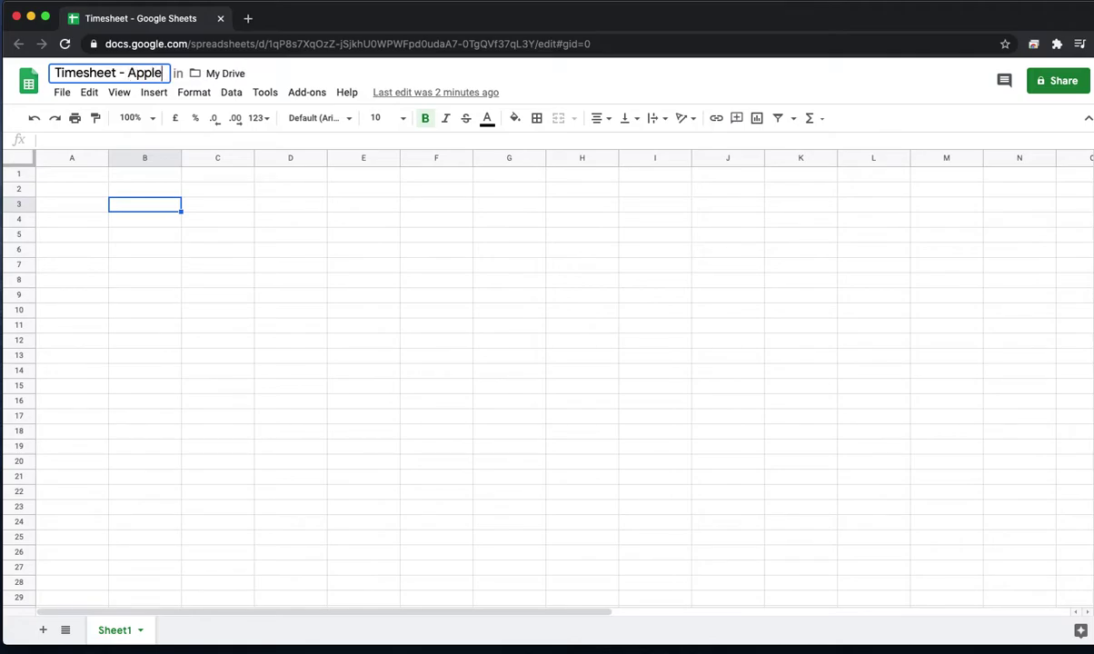
key("BackSpace")
key("BackSpace")
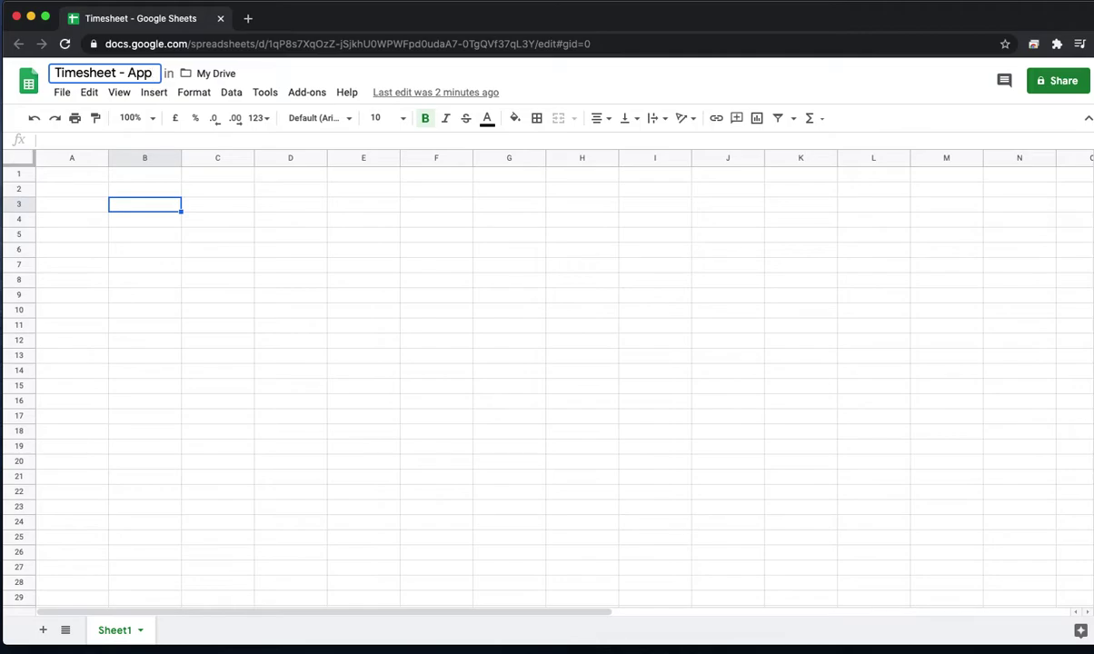
key("BackSpace")
key("BackSpace")
key("BackSpace")
key("BackSpace")
key("BackSpace")
key("BackSpace")
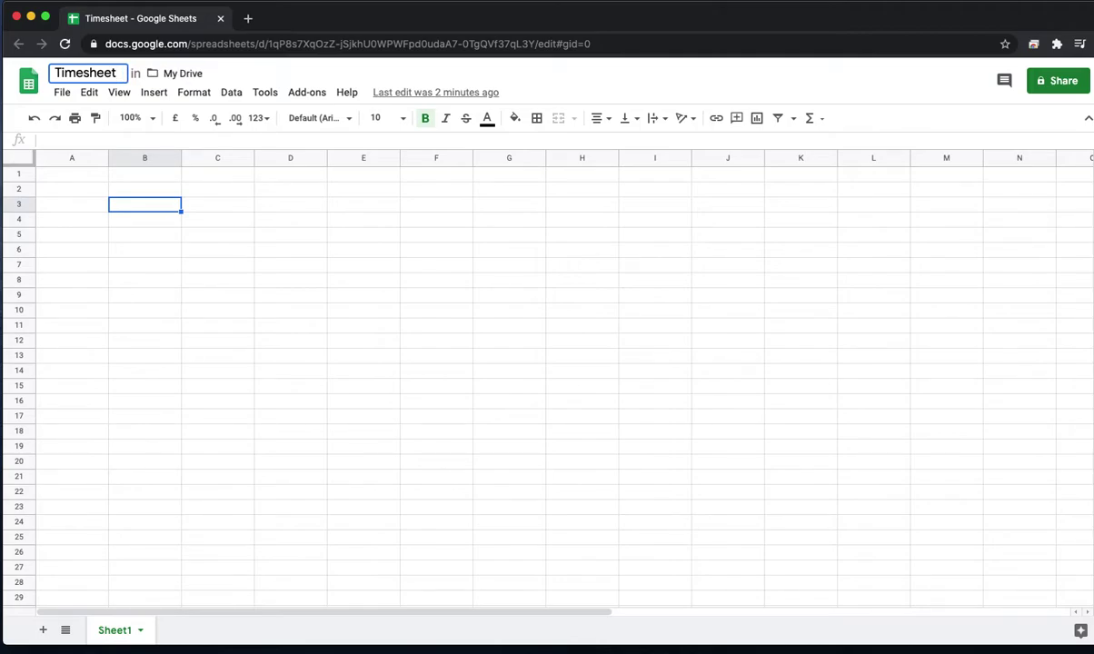
Step: Enter the date 29 September 2020 in cell A1
left_click(103, 179)
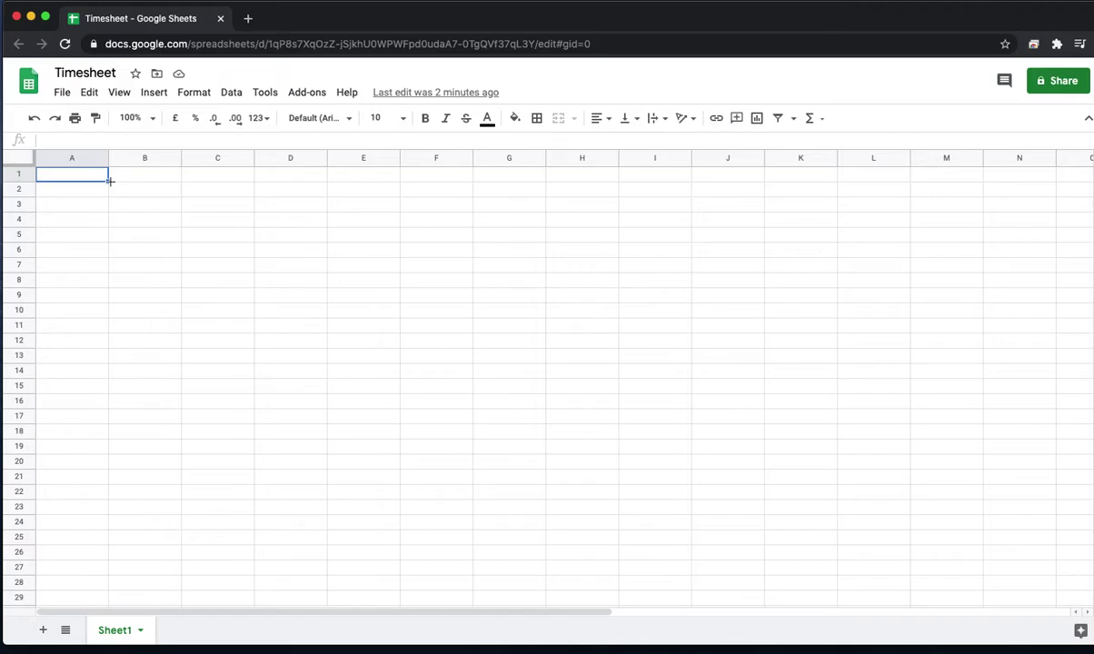
type("29")
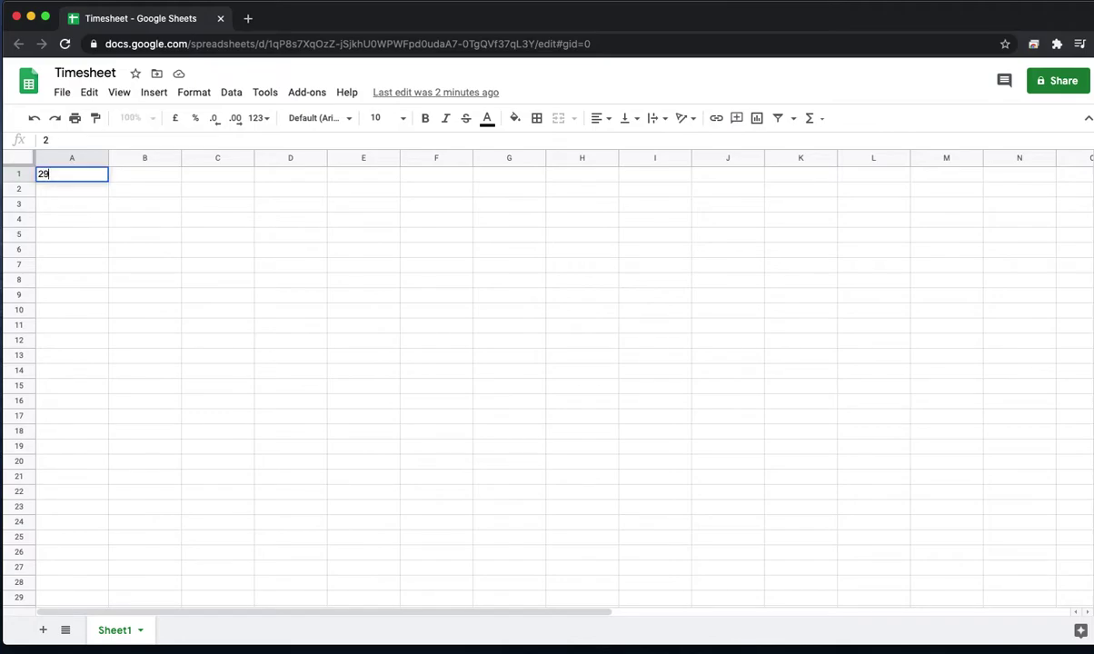
type("?september")
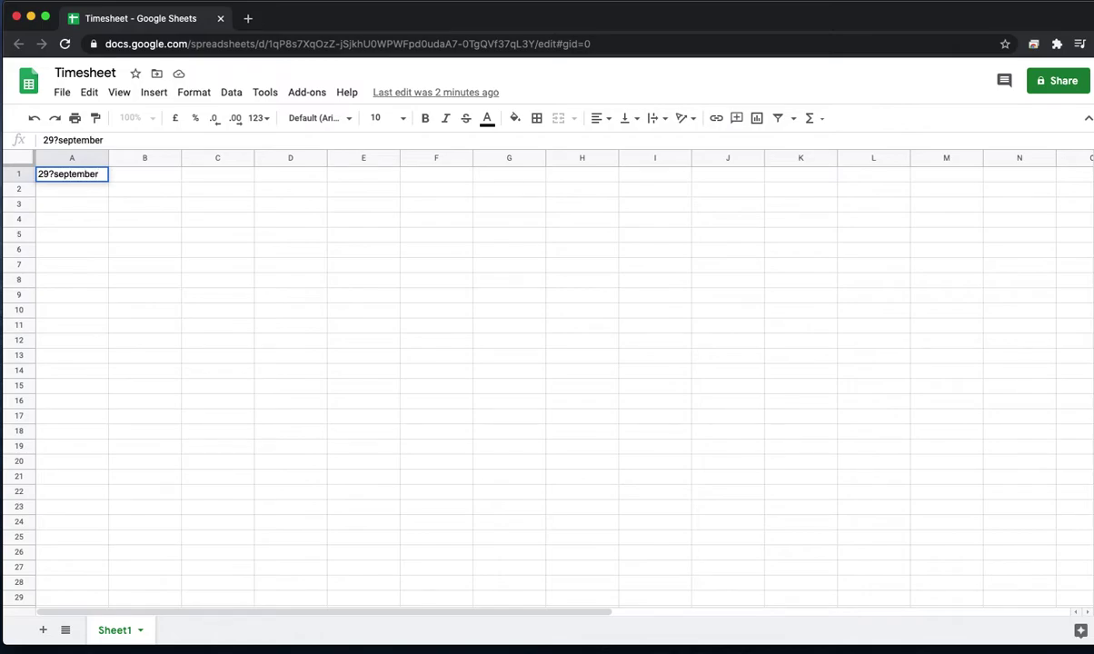
type("/2020")
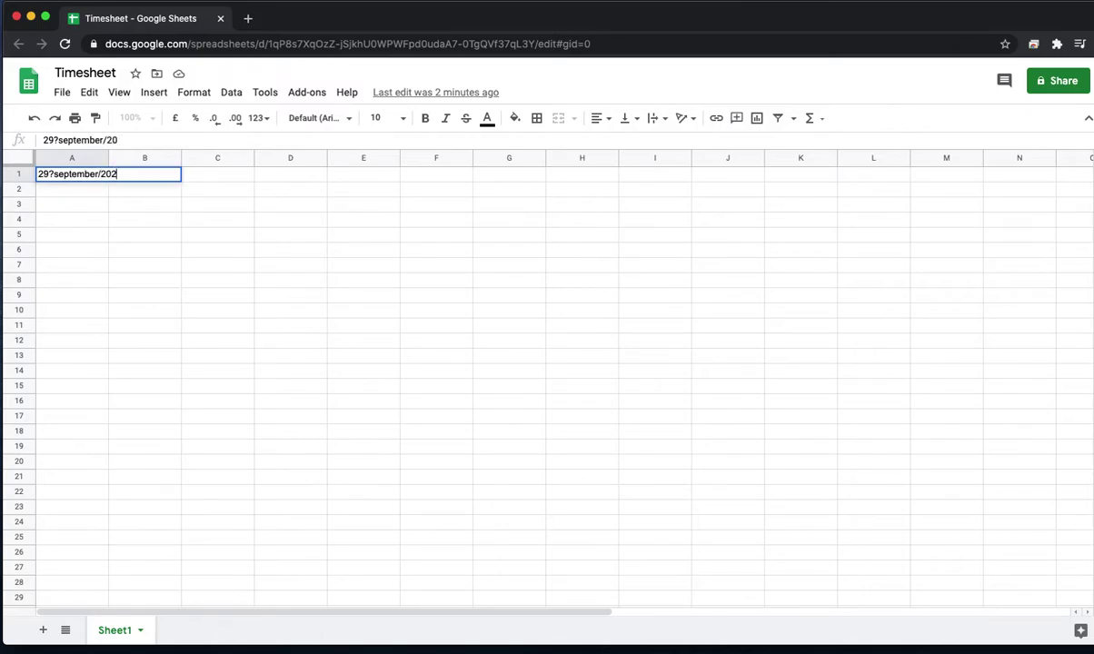
left_click(139, 196)
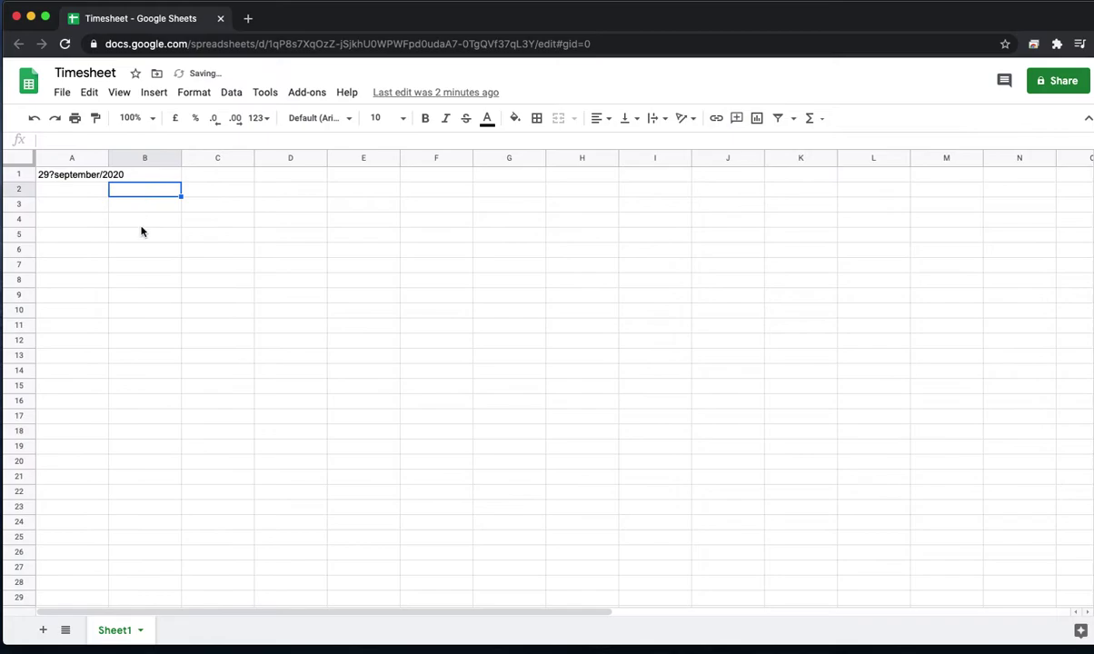
left_click(145, 222)
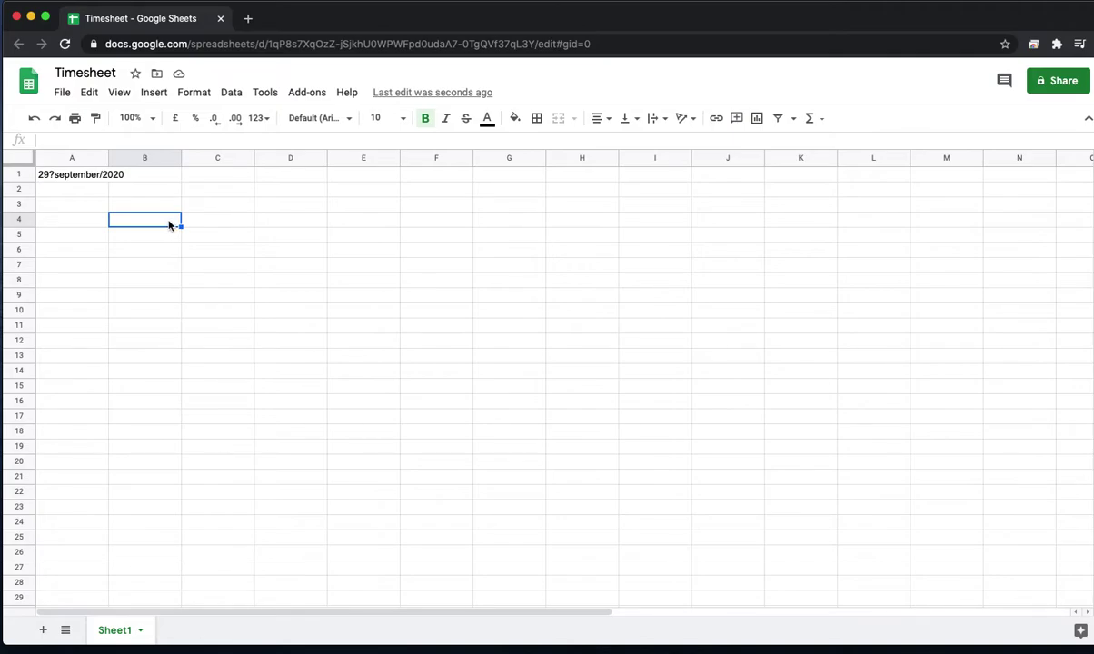
Step: Merge B4:G4, centre it, and enter the heading 'Week 1'
left_click_drag(169, 225, 493, 222)
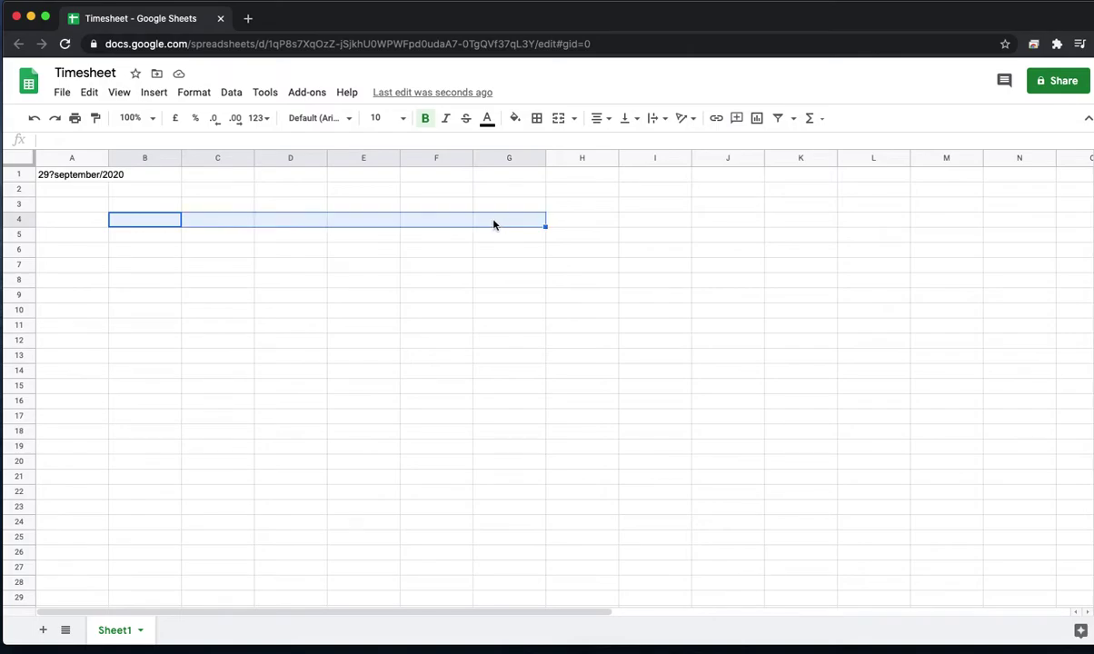
left_click(560, 119)
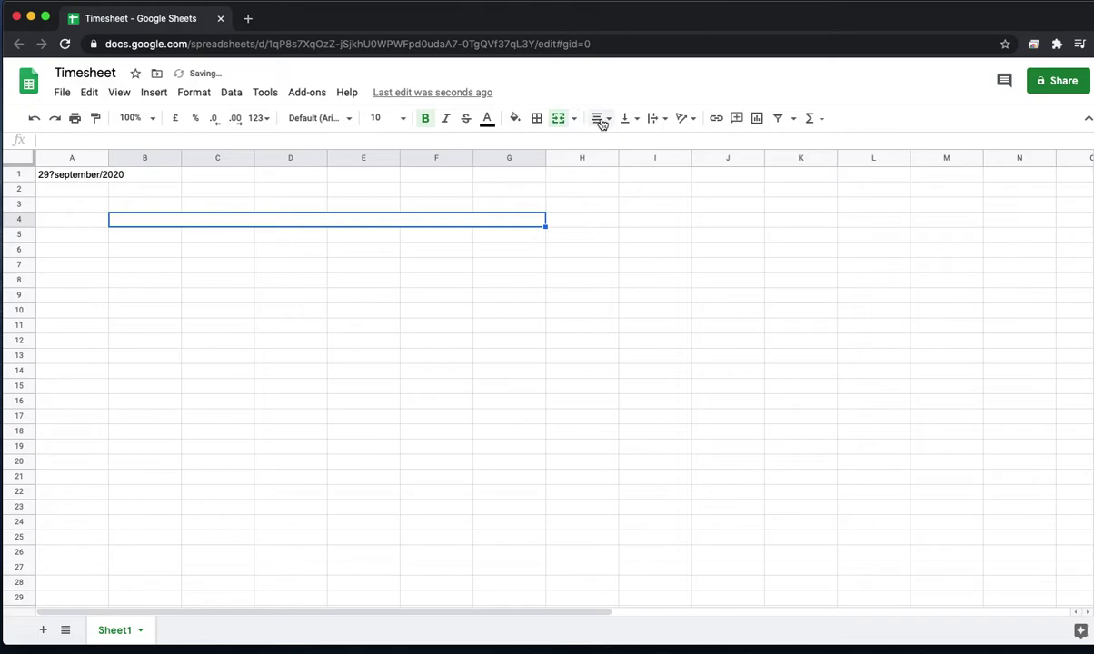
left_click(599, 119)
left_click(616, 142)
type("Week 1")
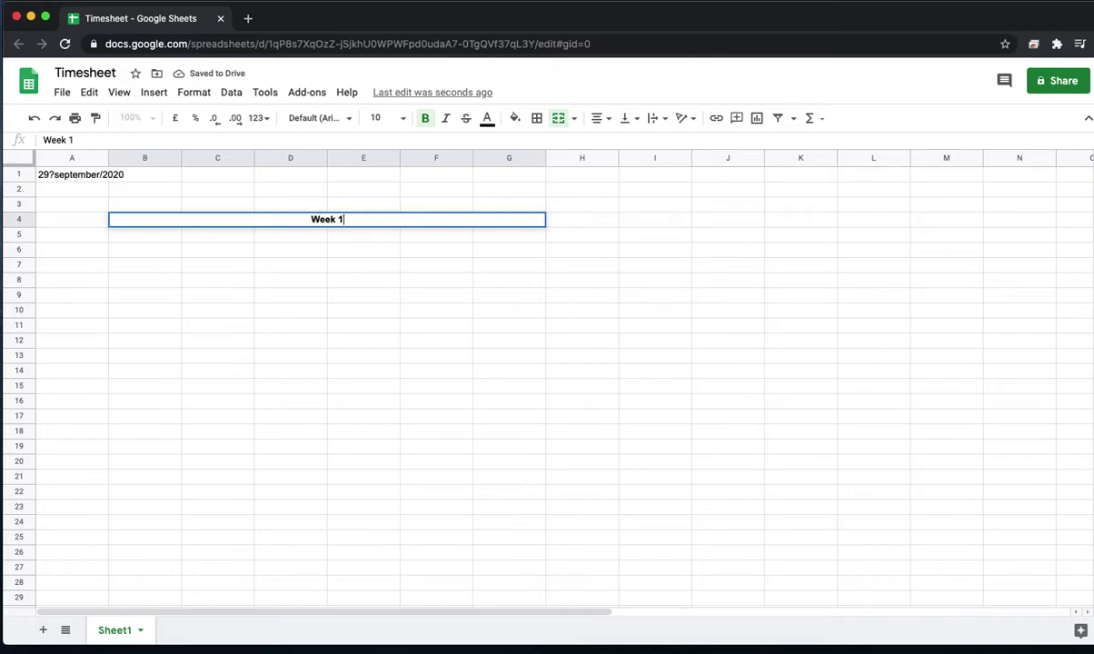
left_click(167, 241)
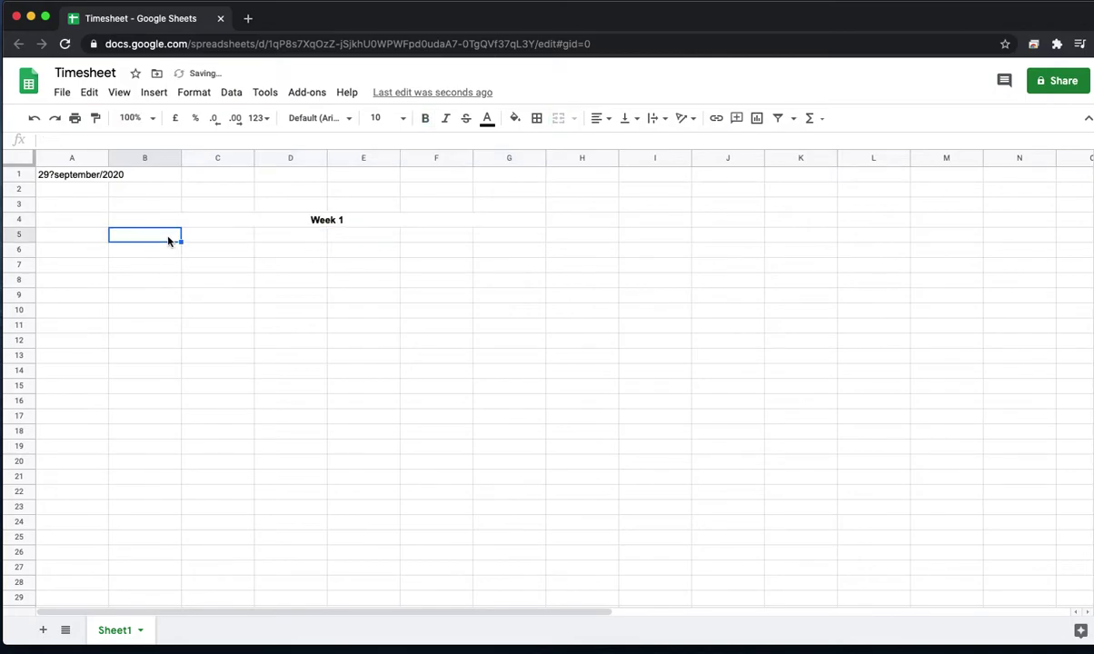
Step: Make the column header cells B5:G5 centred and bold
left_click_drag(167, 241, 489, 242)
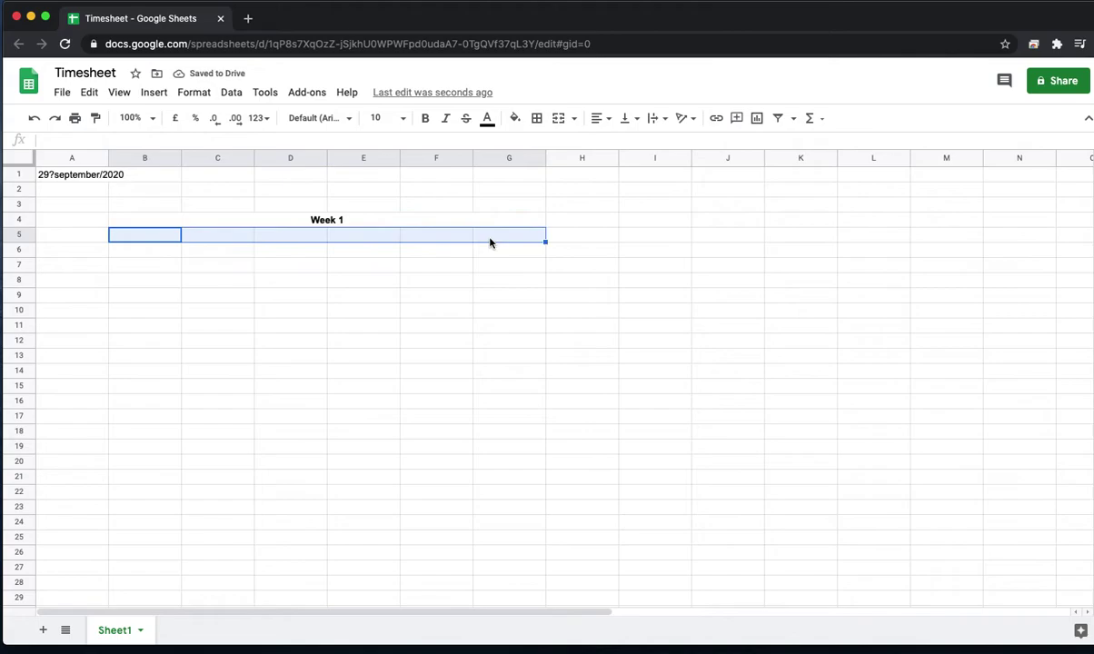
left_click(599, 119)
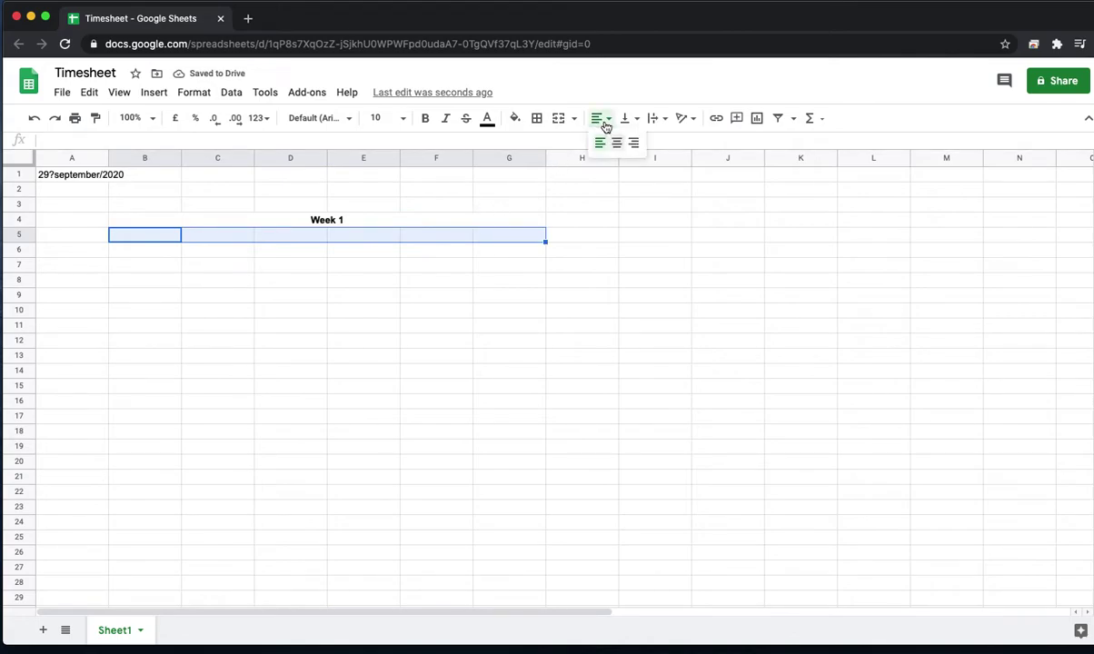
left_click(610, 143)
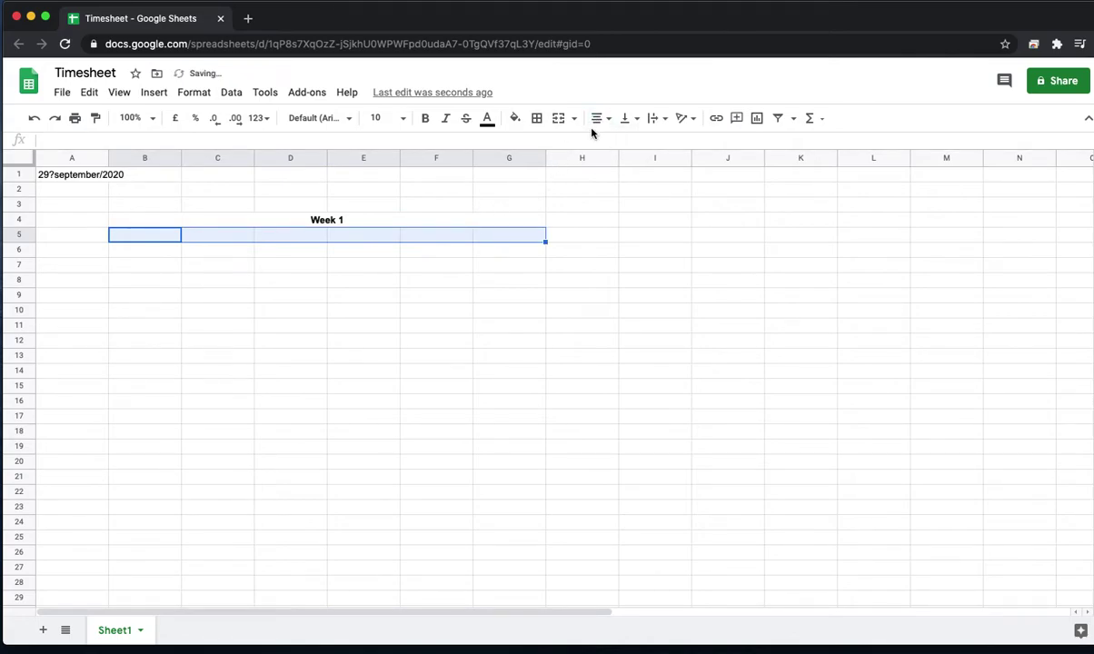
left_click(425, 118)
left_click(136, 232)
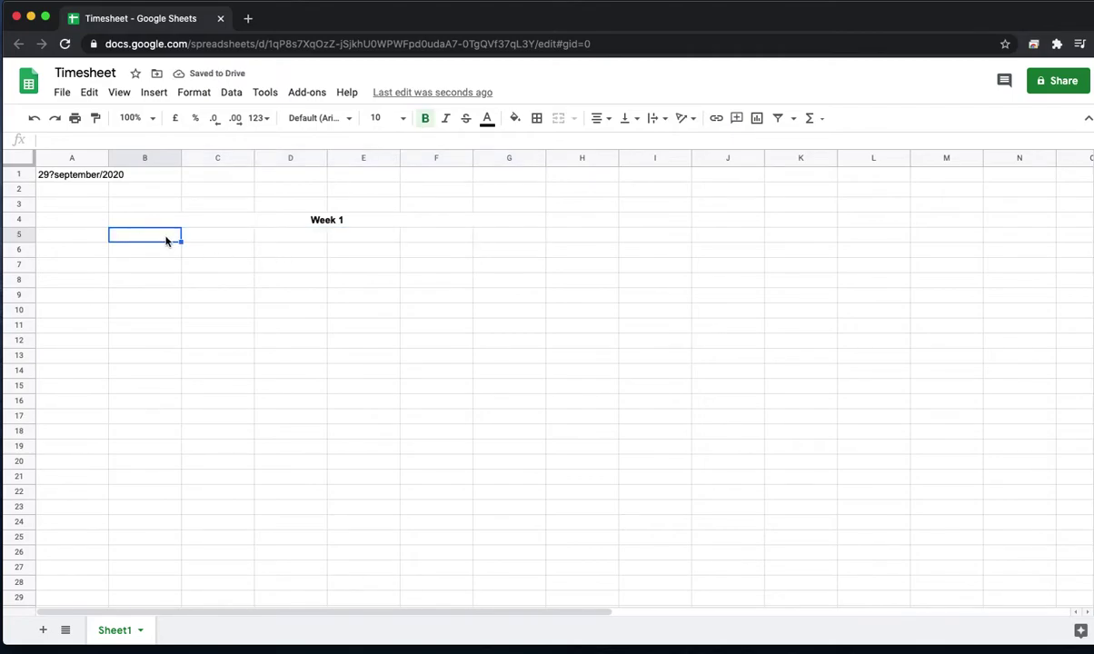
Step: Fill row 5 with headers Day, Time-In, Time-Out, Lunch, Hours and Pay
type("Day")
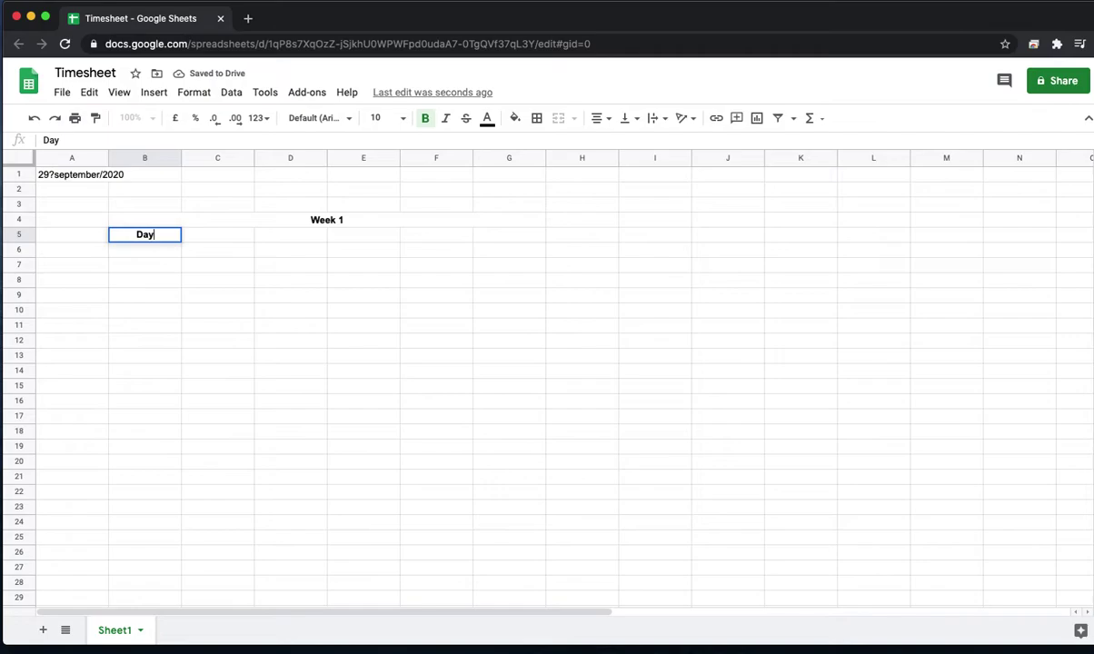
key("Tab")
type("Time")
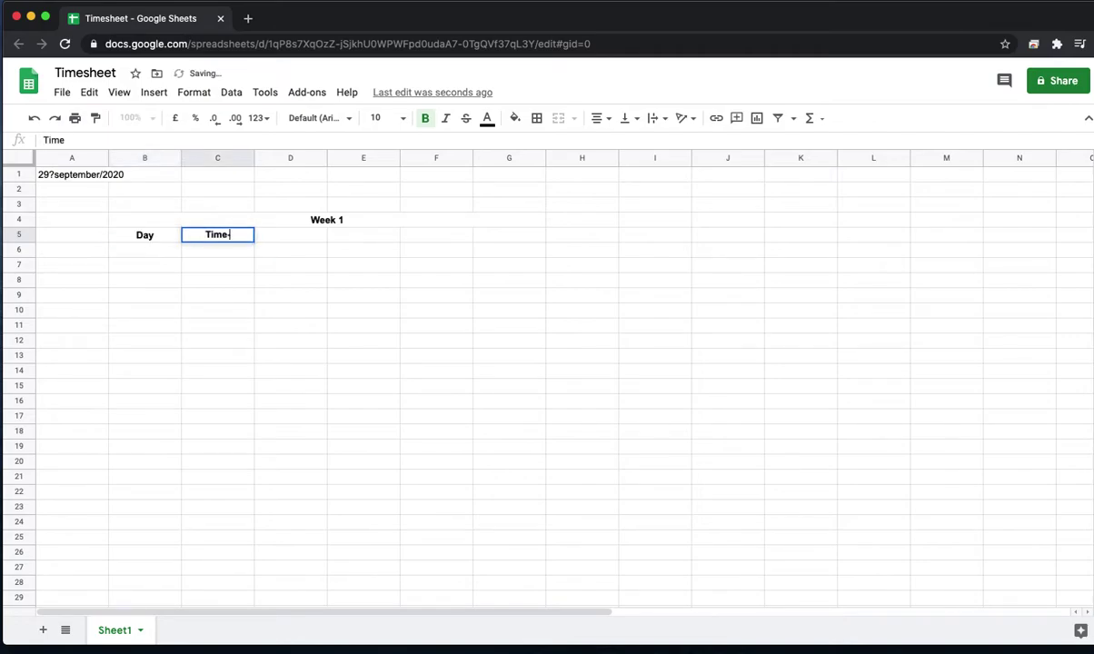
type("-In")
key("Tab")
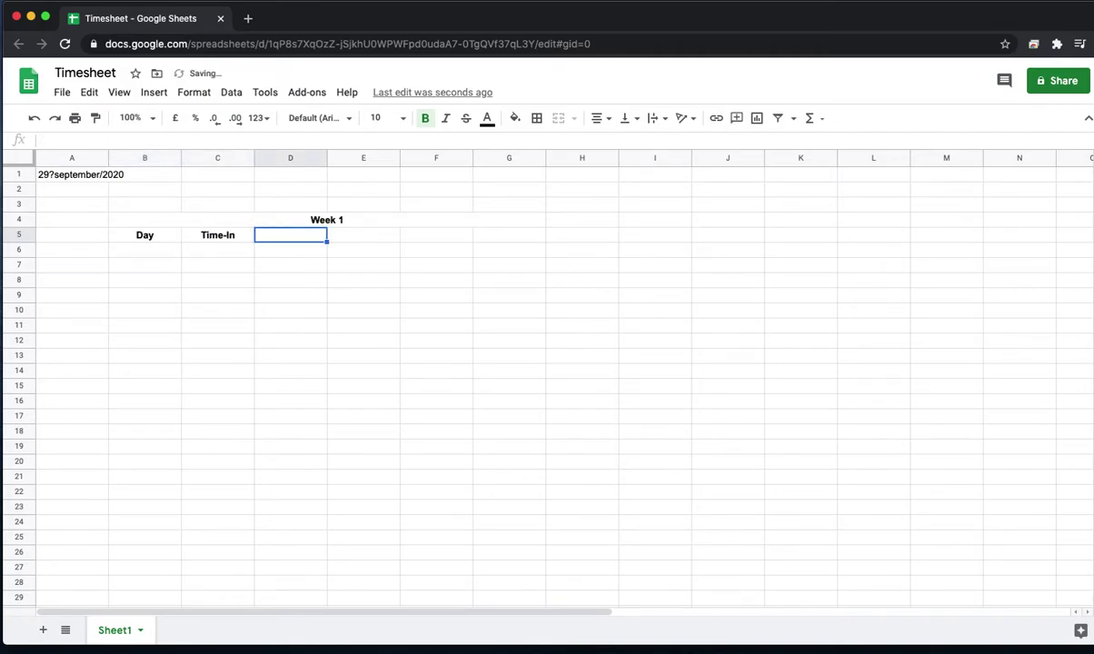
type("Time-Out")
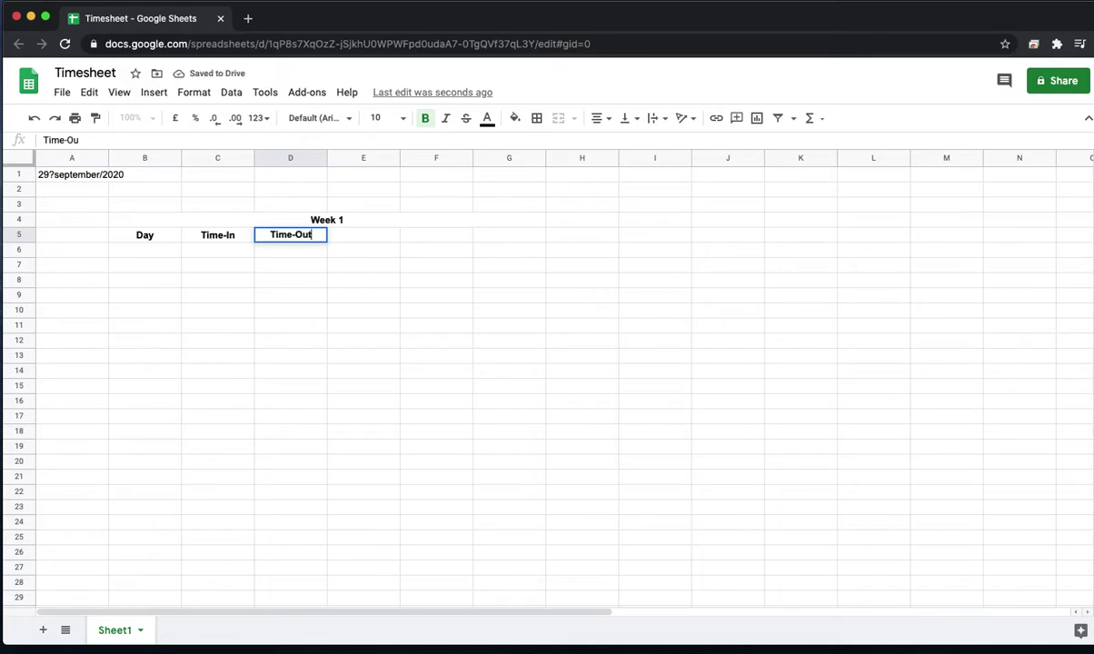
key("Tab")
type("Lunch")
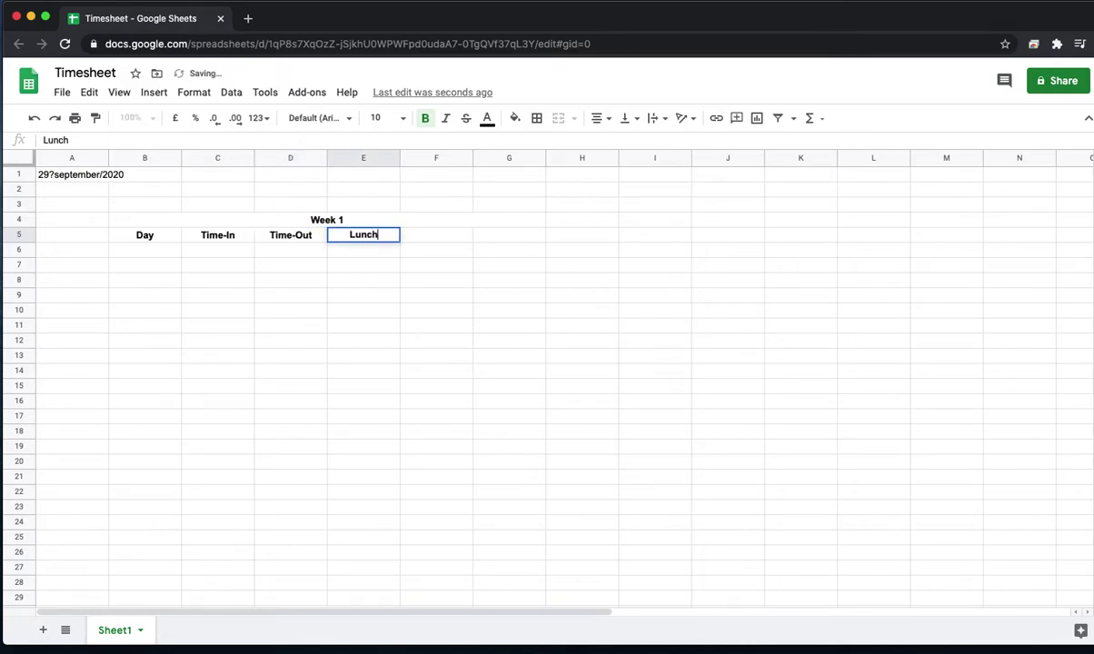
key("Tab")
type("Hours")
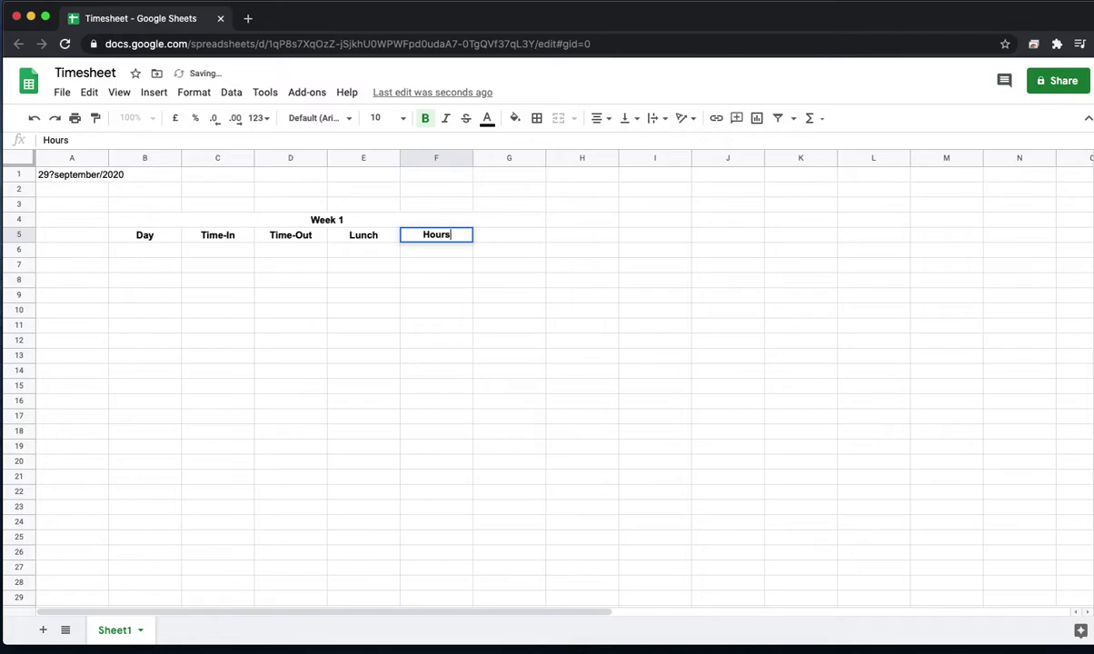
key("Tab")
type("Pay")
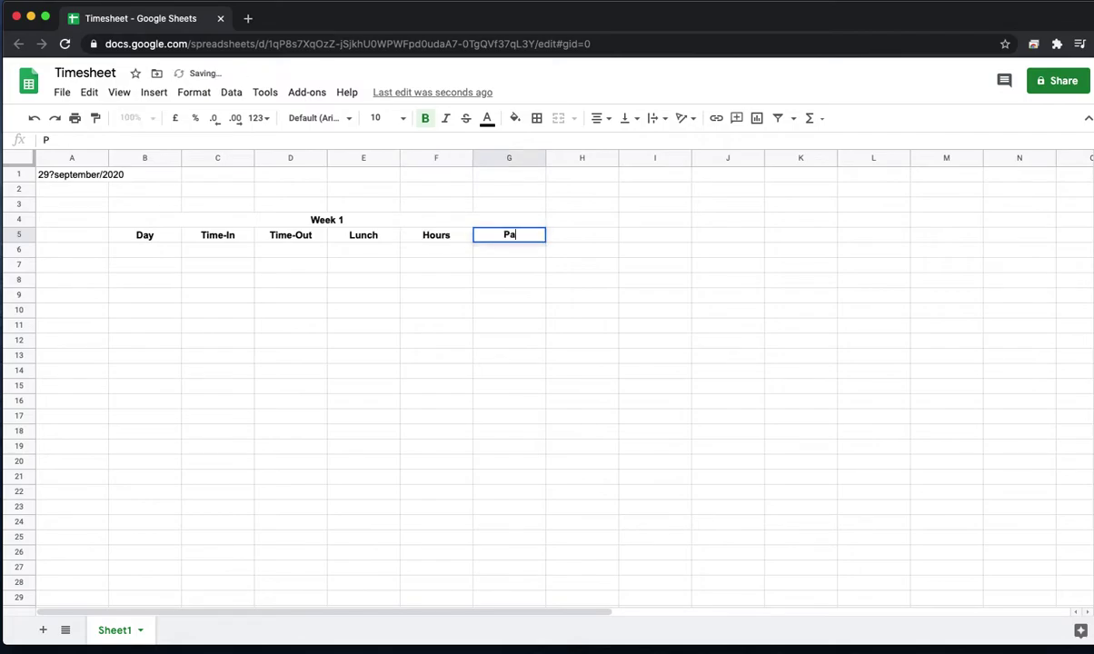
left_click(138, 258)
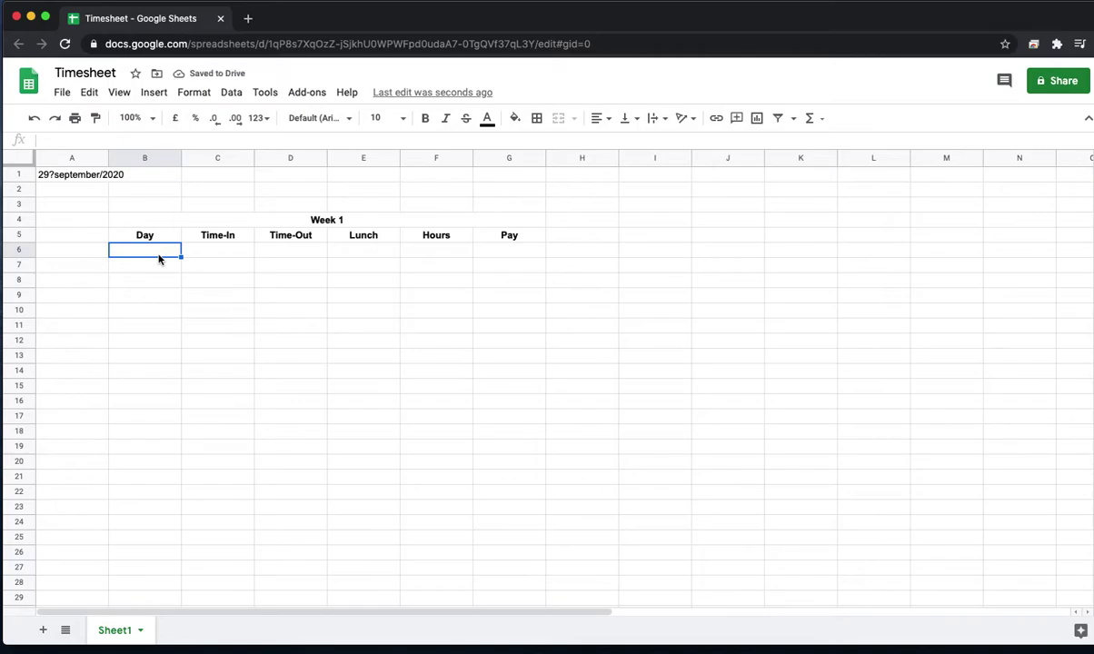
Step: Enter Monday in B6 and autofill Tuesday through Friday down to B10
type("Monday")
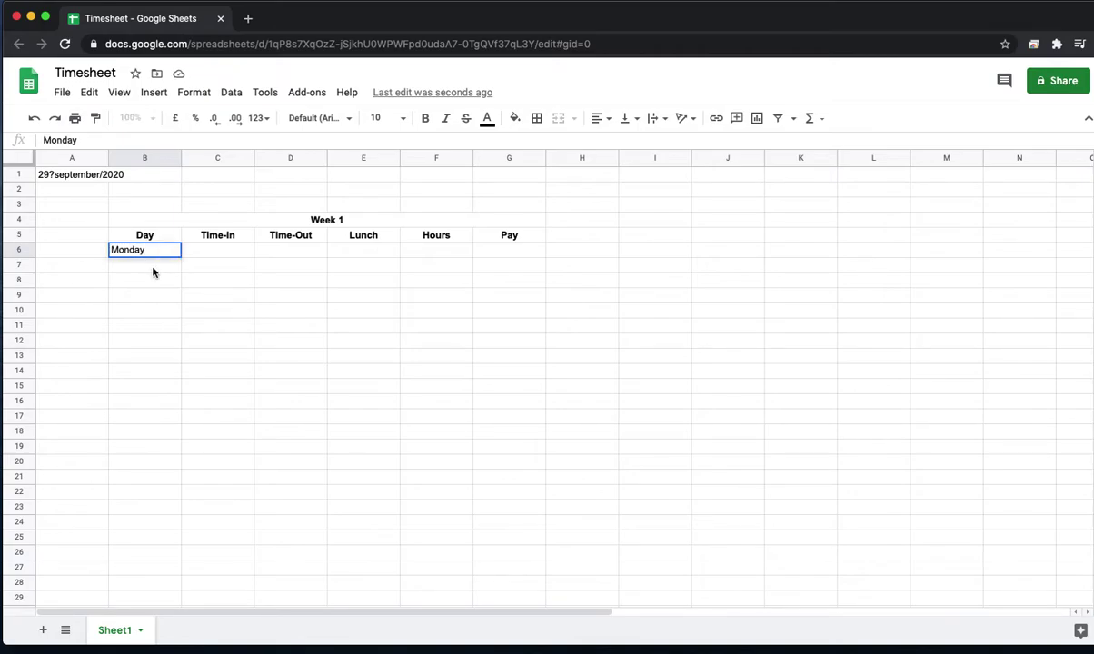
key("Return")
left_click(156, 252)
left_click_drag(180, 257, 176, 310)
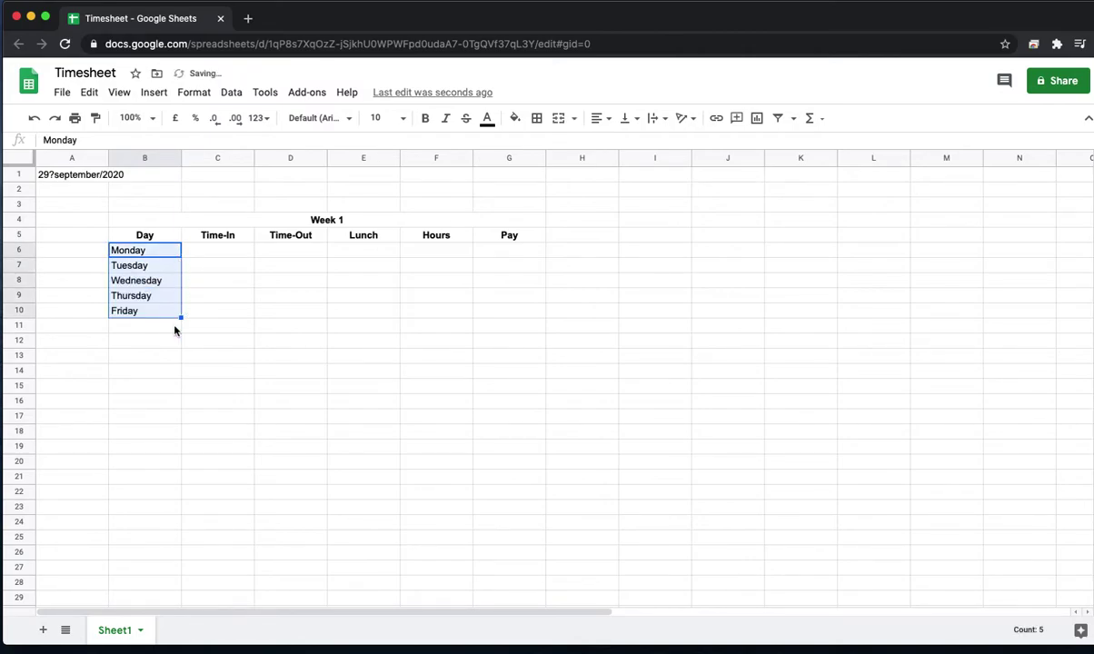
Step: Add a bold, centred 'Total' label in B11
left_click(150, 328)
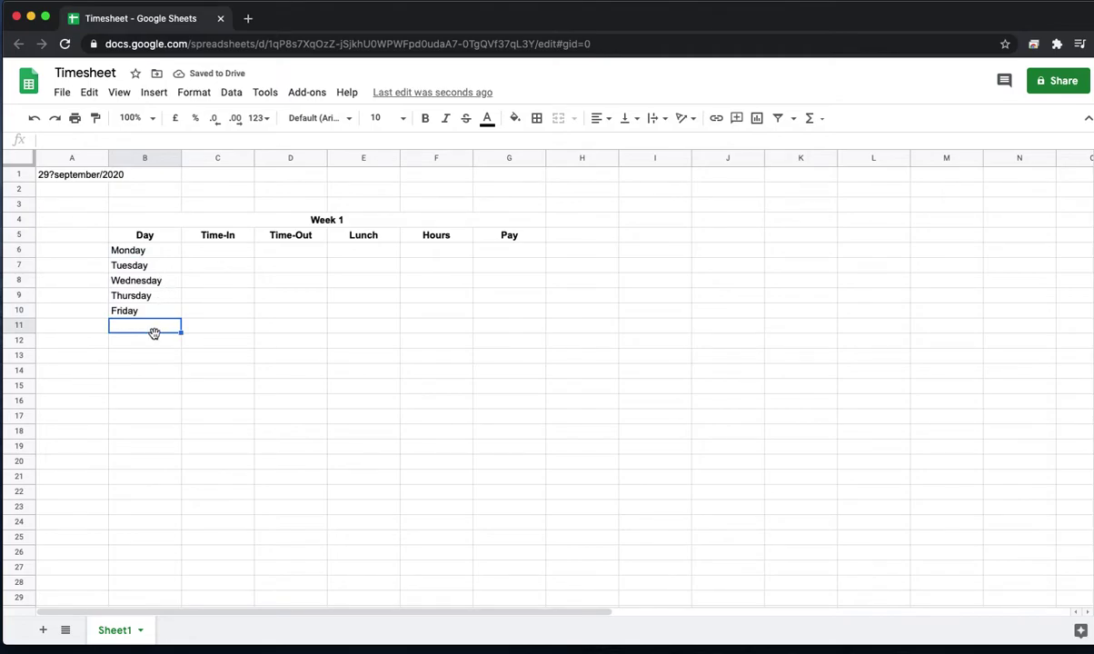
left_click(427, 122)
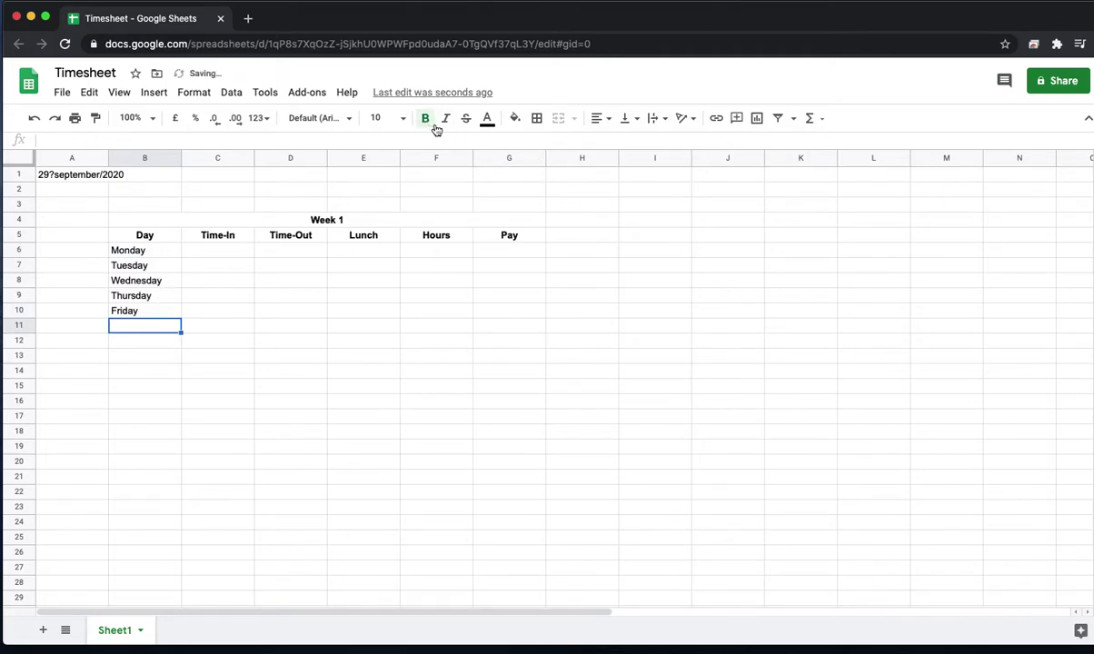
left_click(600, 118)
left_click(617, 144)
type("Total")
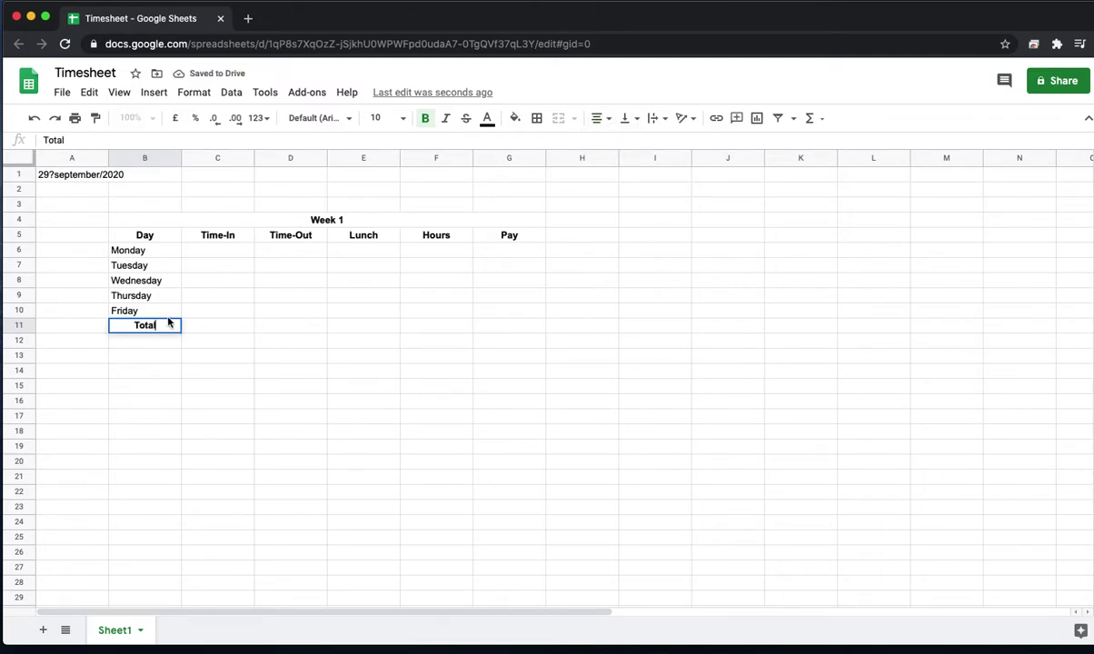
Step: Enter Monday's start time 9am in C6 and finish time 5pm in D6
left_click(207, 252)
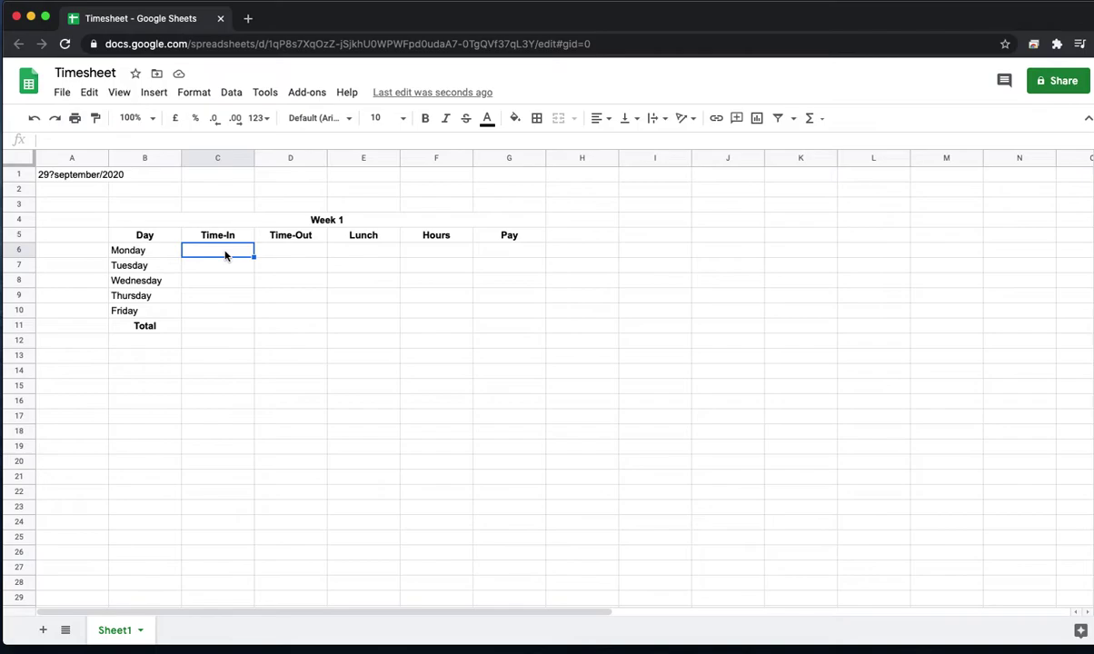
type("9am")
key("Return")
key("Up")
left_click(291, 248)
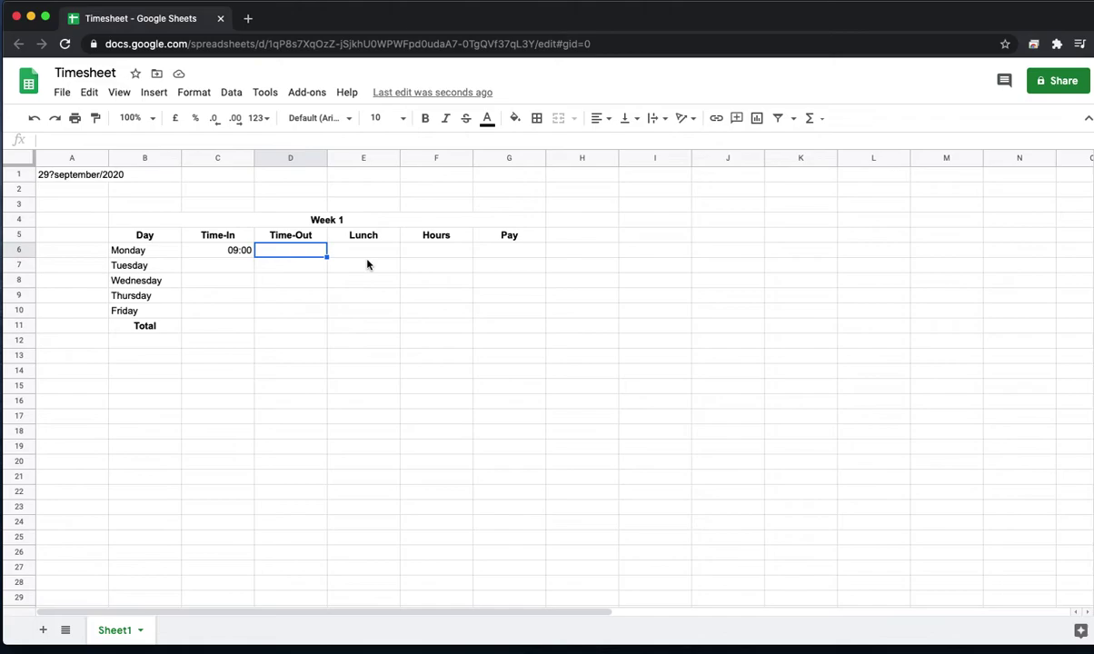
type("5pm")
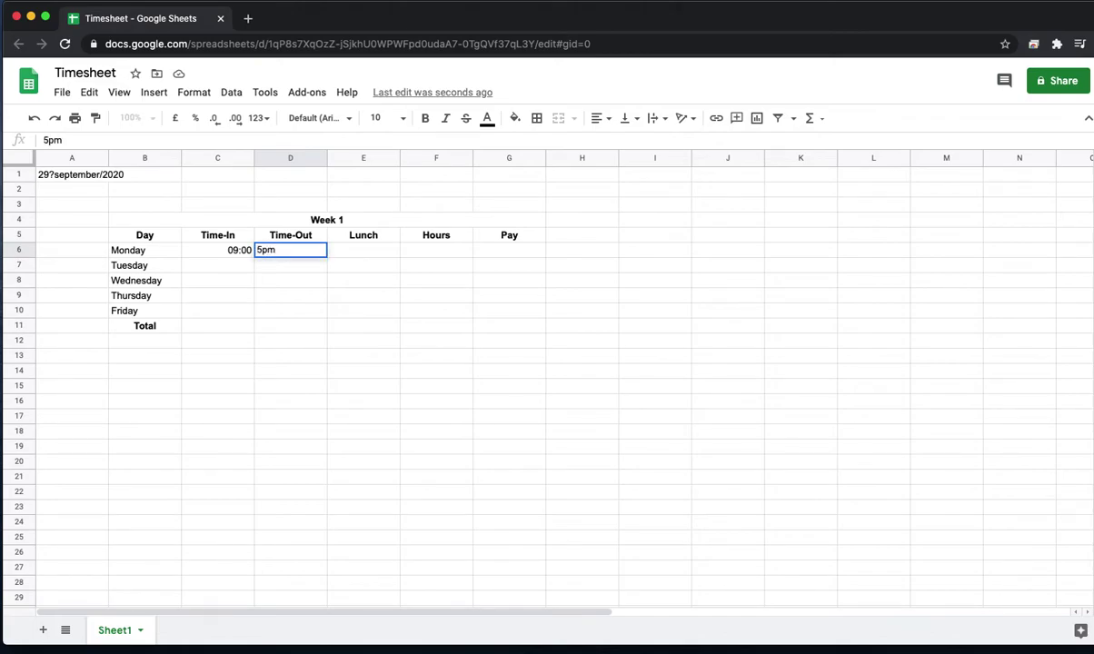
key("Return")
Step: Enter a 1-hour lunch for Monday in E6
left_click(360, 256)
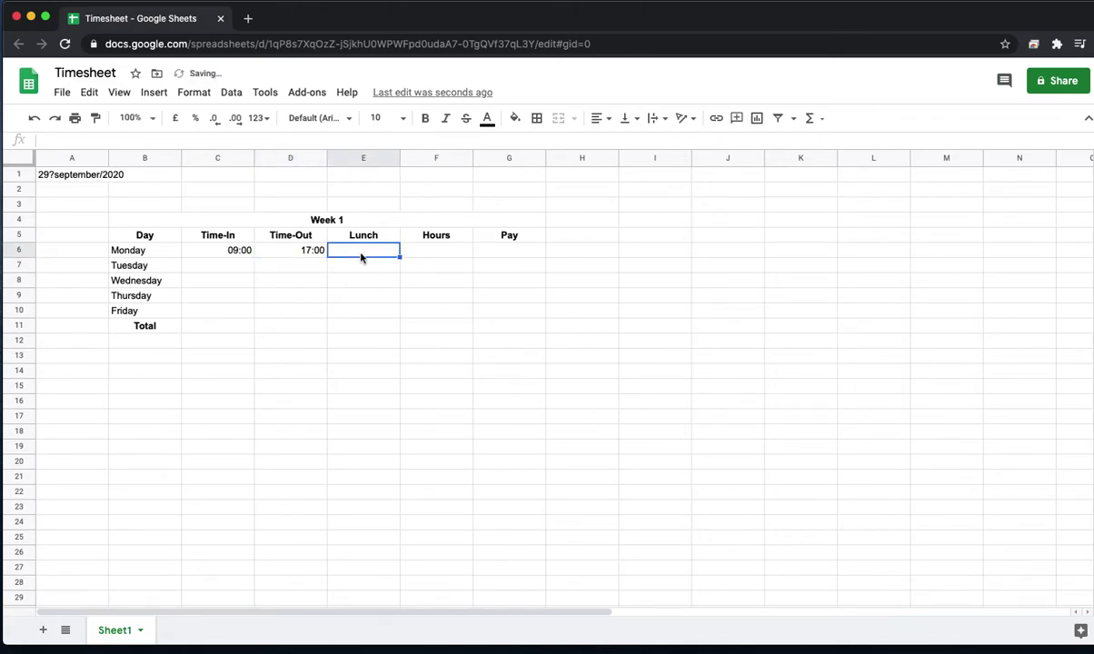
left_click(238, 252)
key("Right")
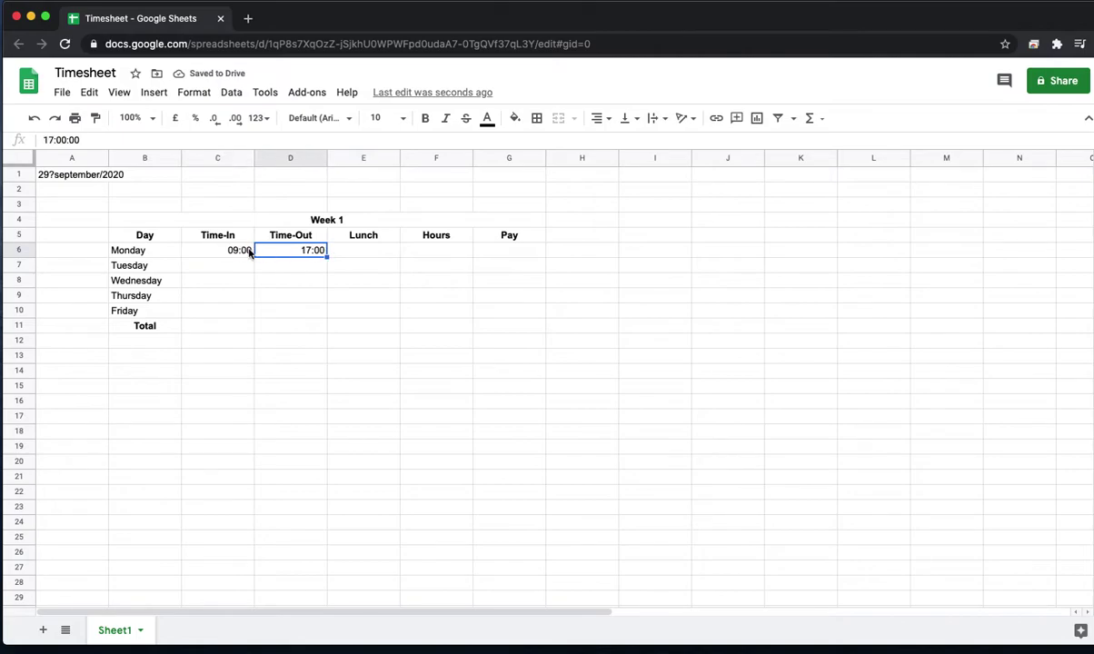
left_click(363, 256)
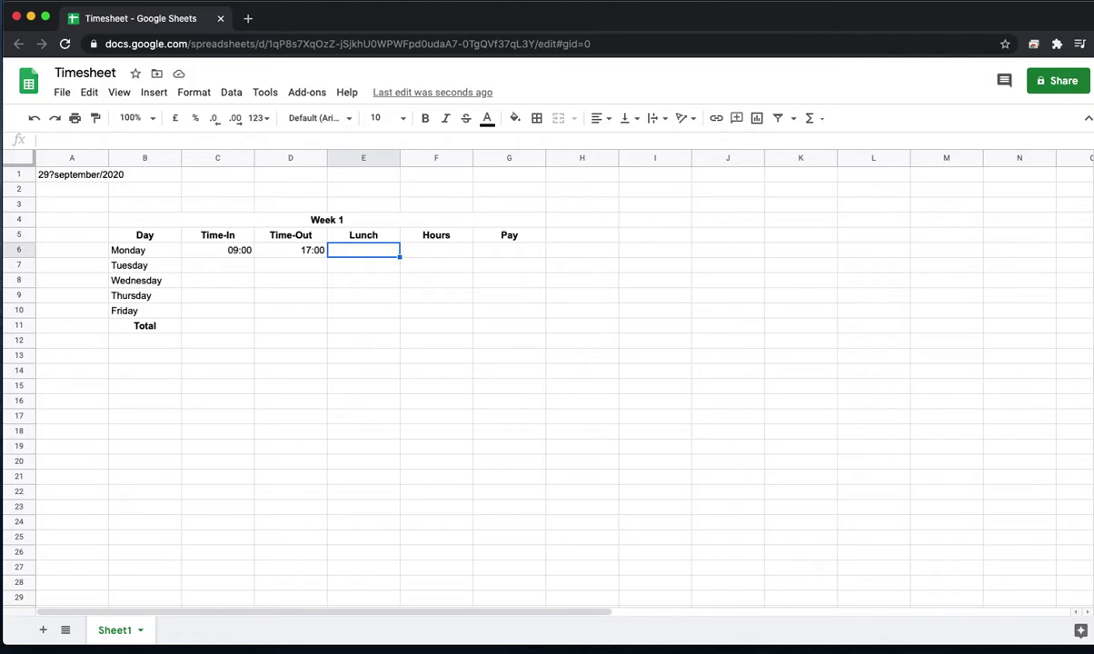
type("1")
left_click(451, 258)
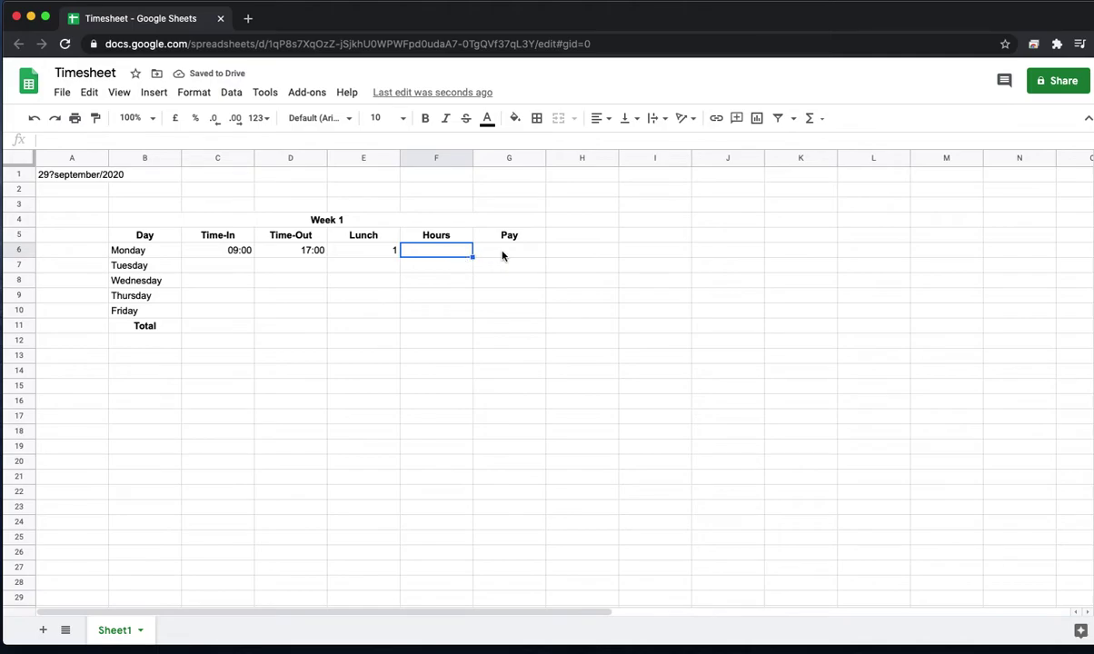
left_click(503, 255)
left_click(447, 253)
left_click(505, 256)
left_click(427, 252)
Step: Enter =IF(COUNT(C6:D6)=2,(((D6-C6)*24)-E6)) in F6 so Monday's hours show 7.00
type("=")
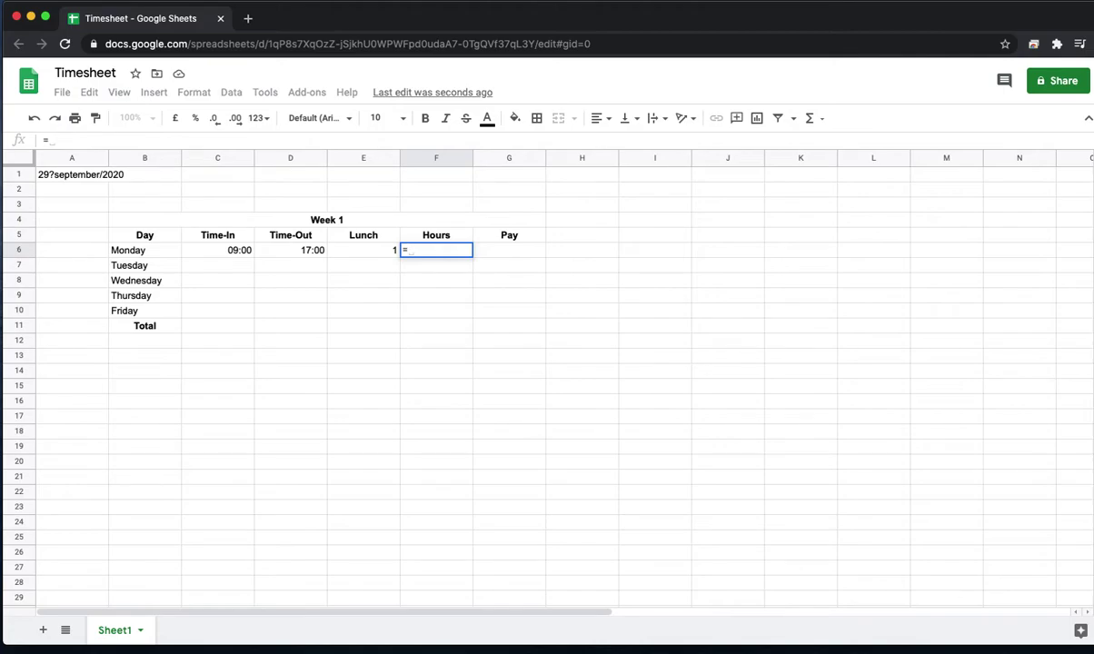
type("IF")
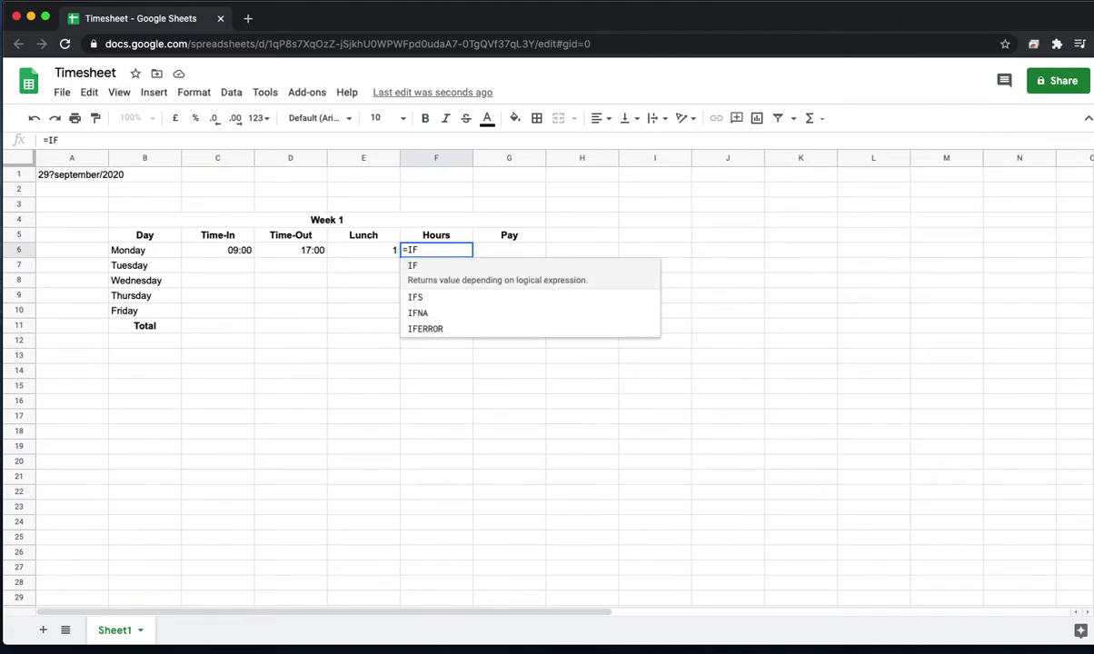
type("(")
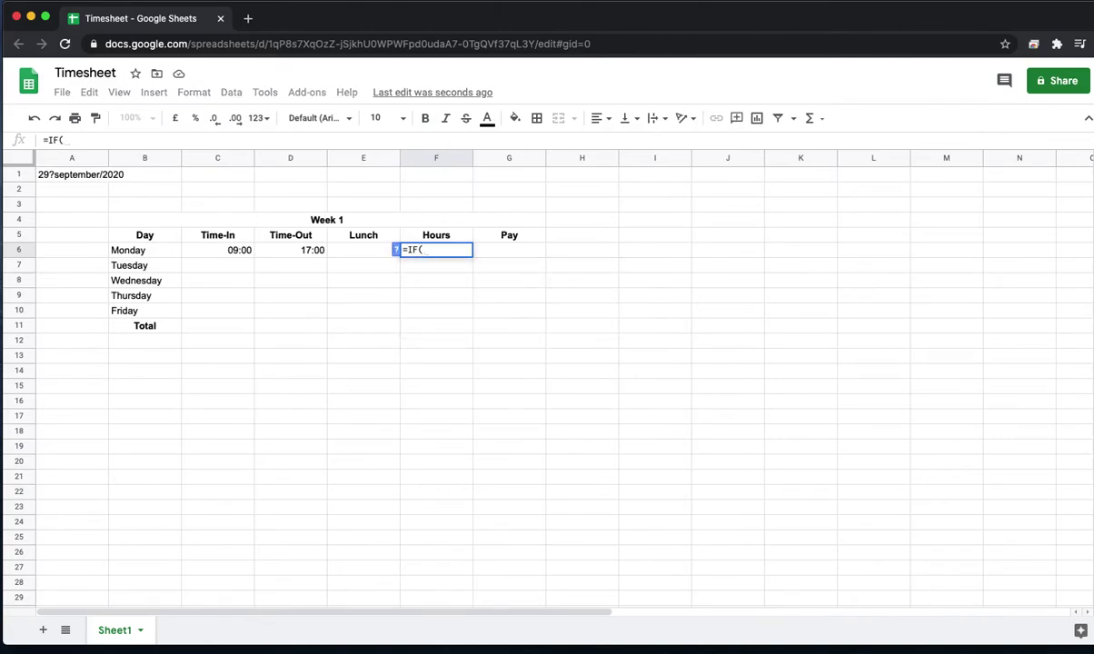
type("COUNT")
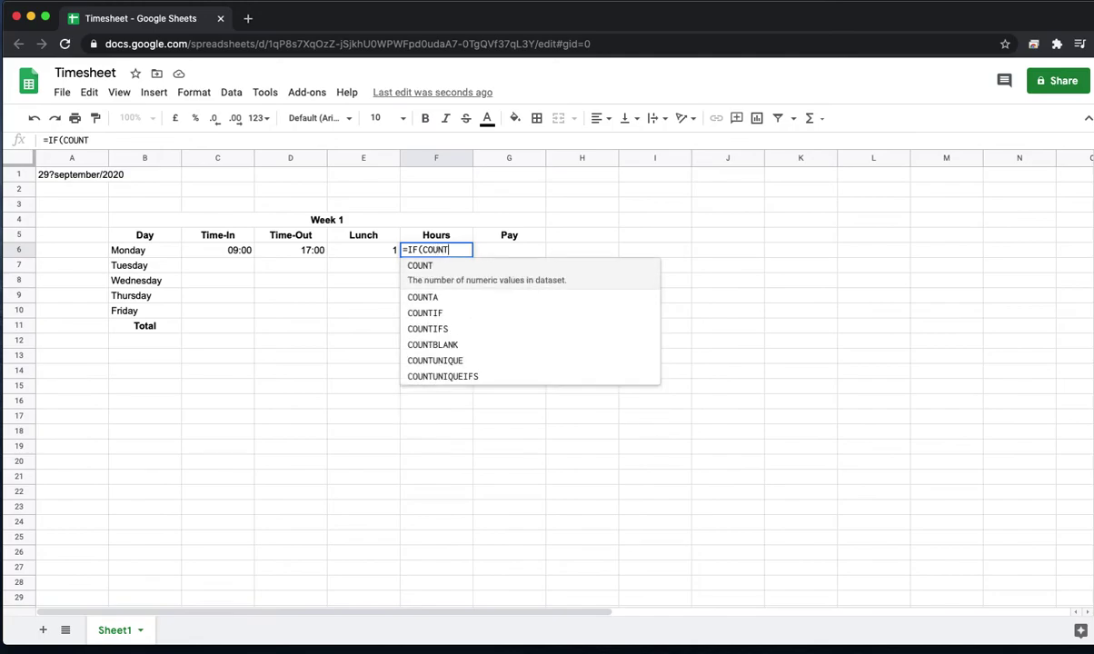
left_click(472, 271)
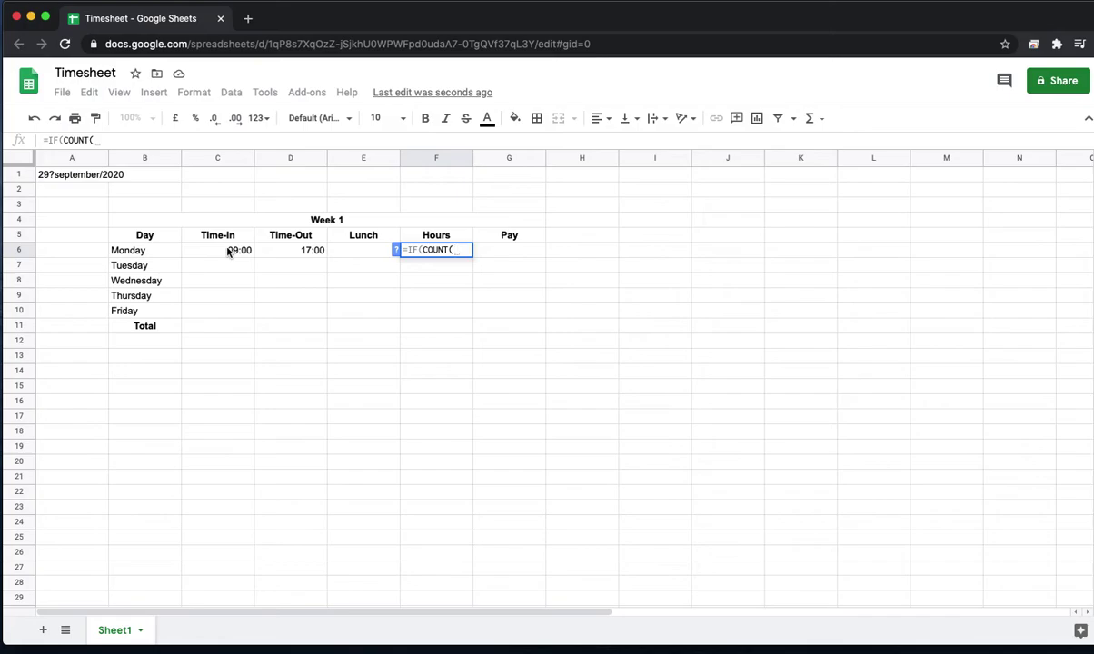
left_click_drag(228, 252, 288, 250)
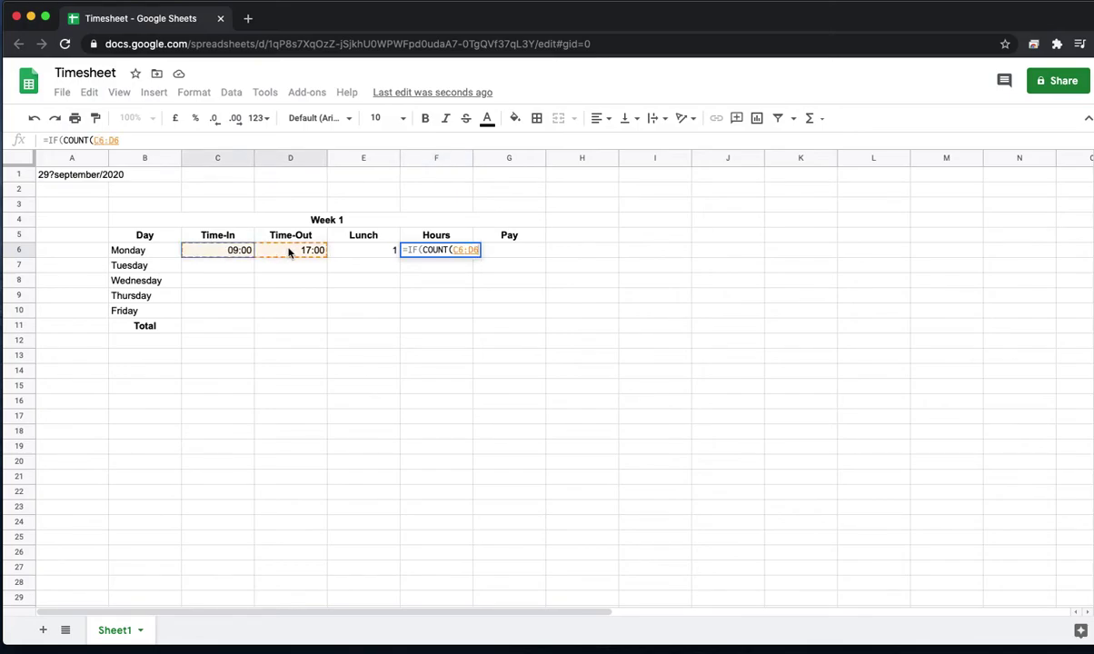
type(")")
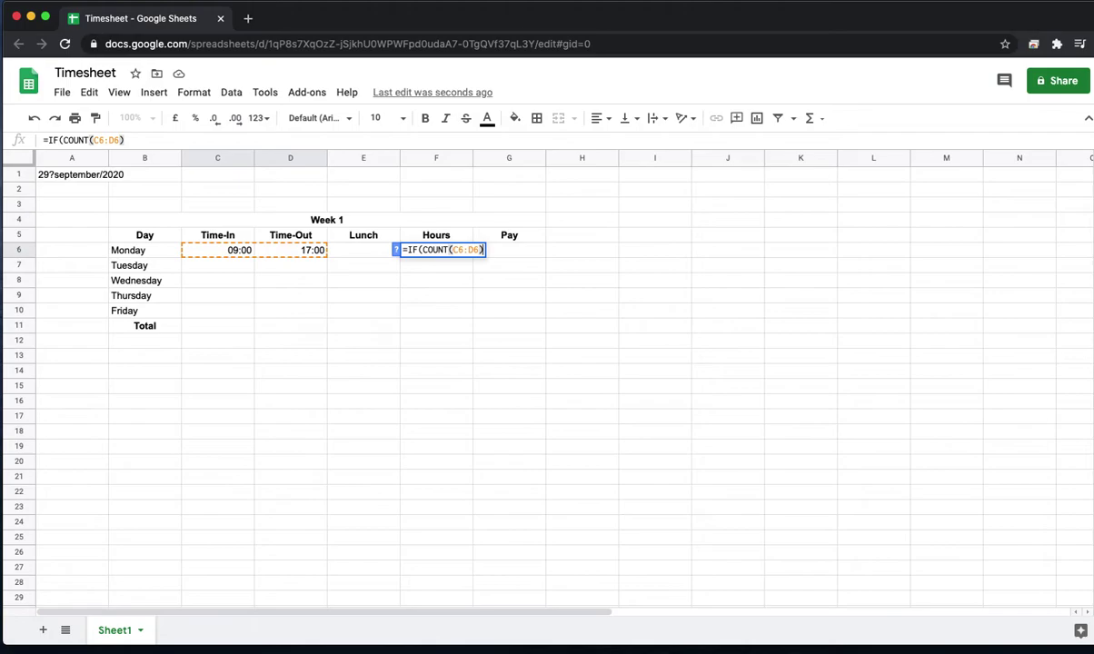
type("=2,")
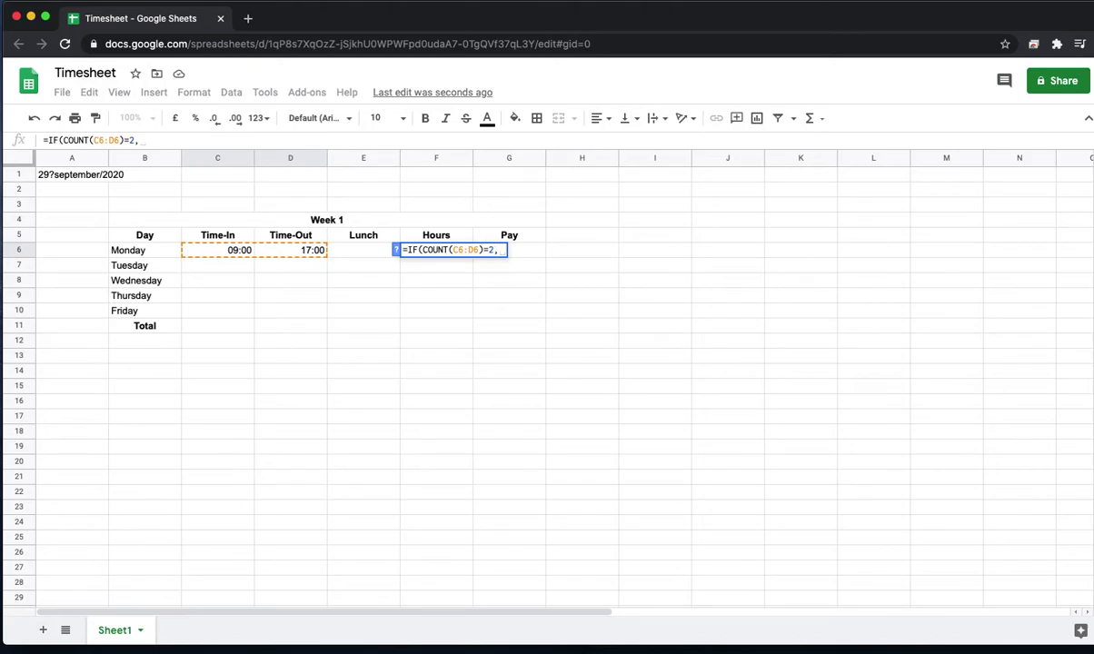
type("(((")
left_click(313, 250)
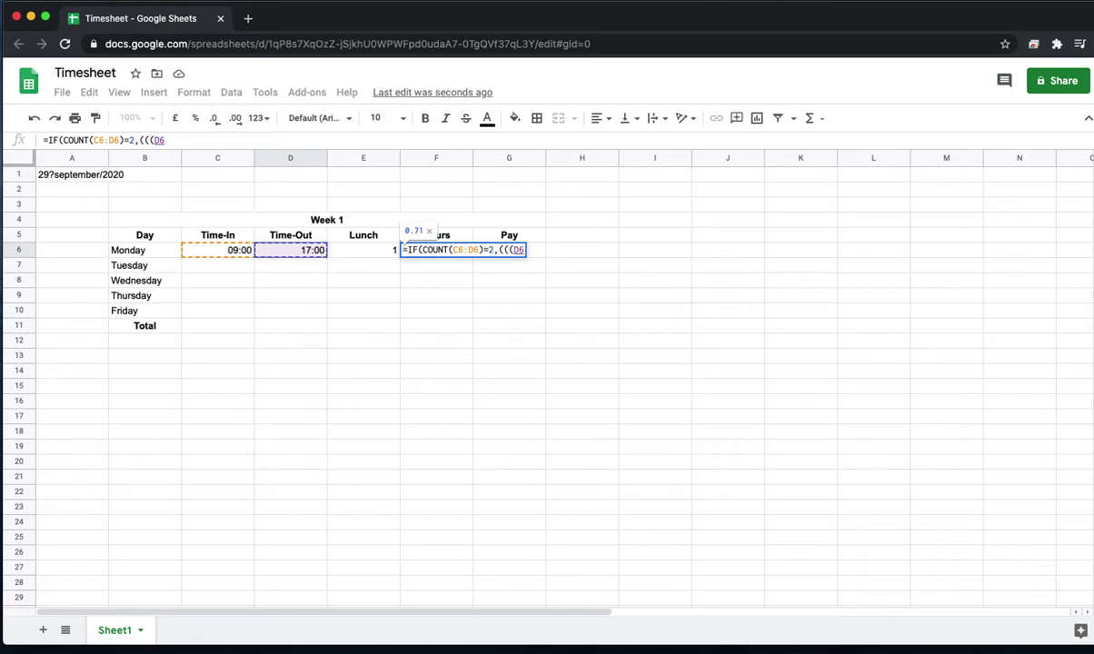
type("-")
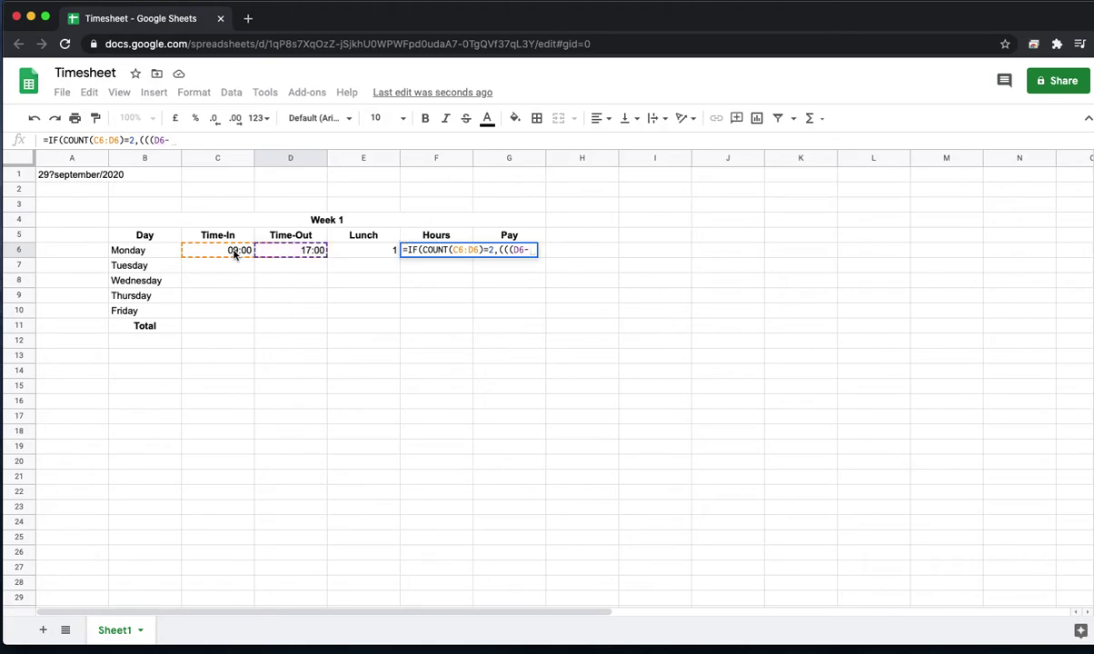
left_click(236, 255)
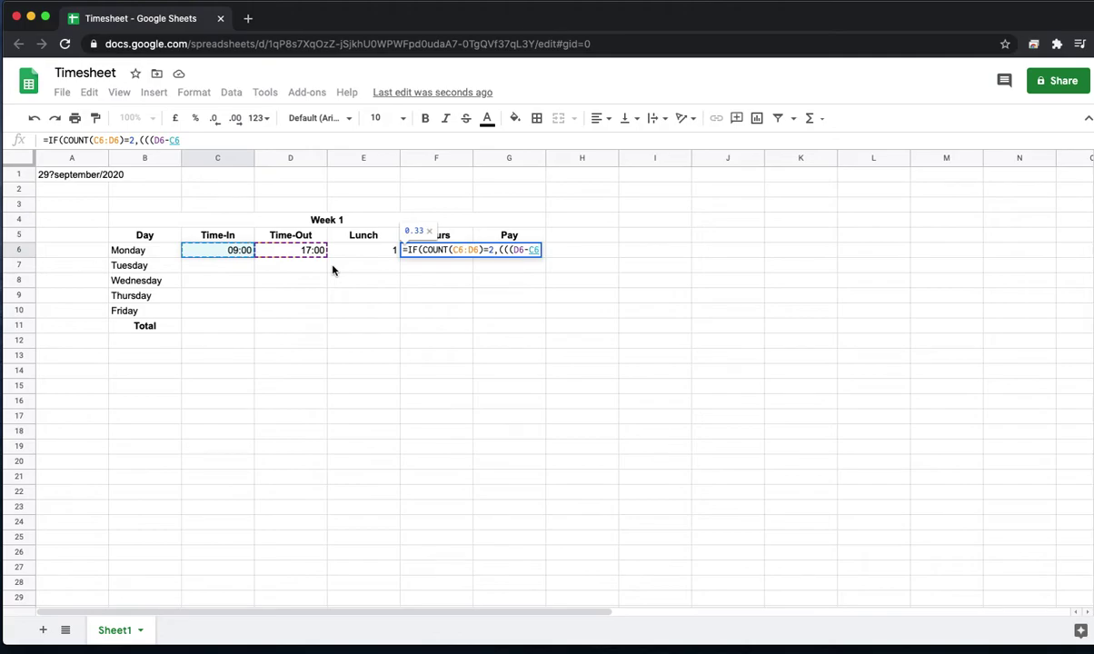
type(")*")
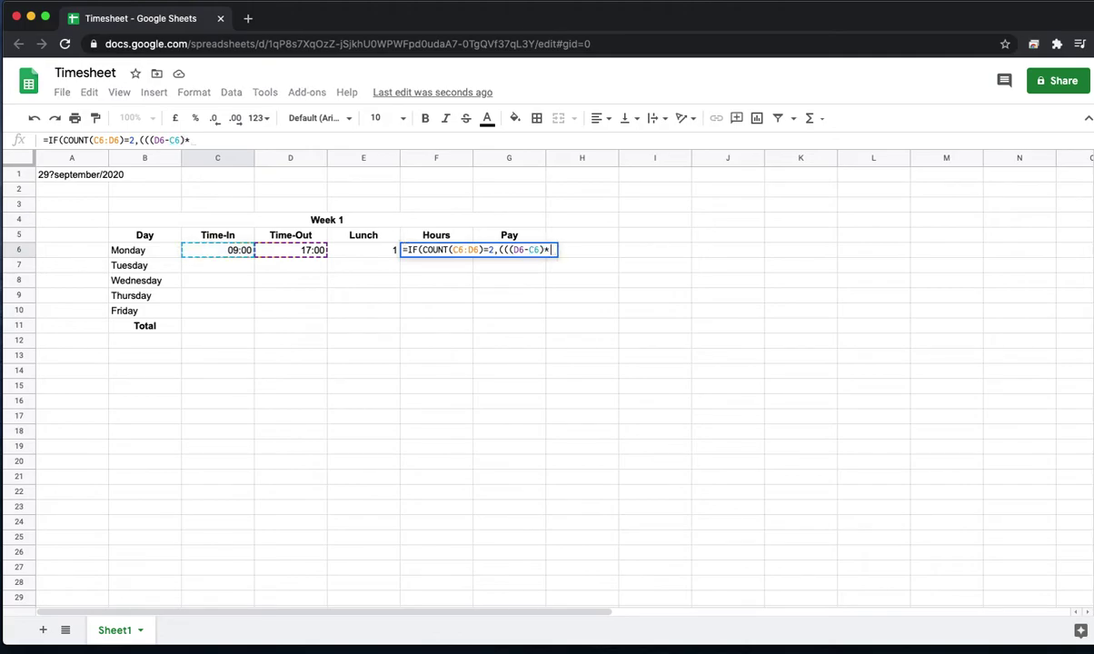
type("24")
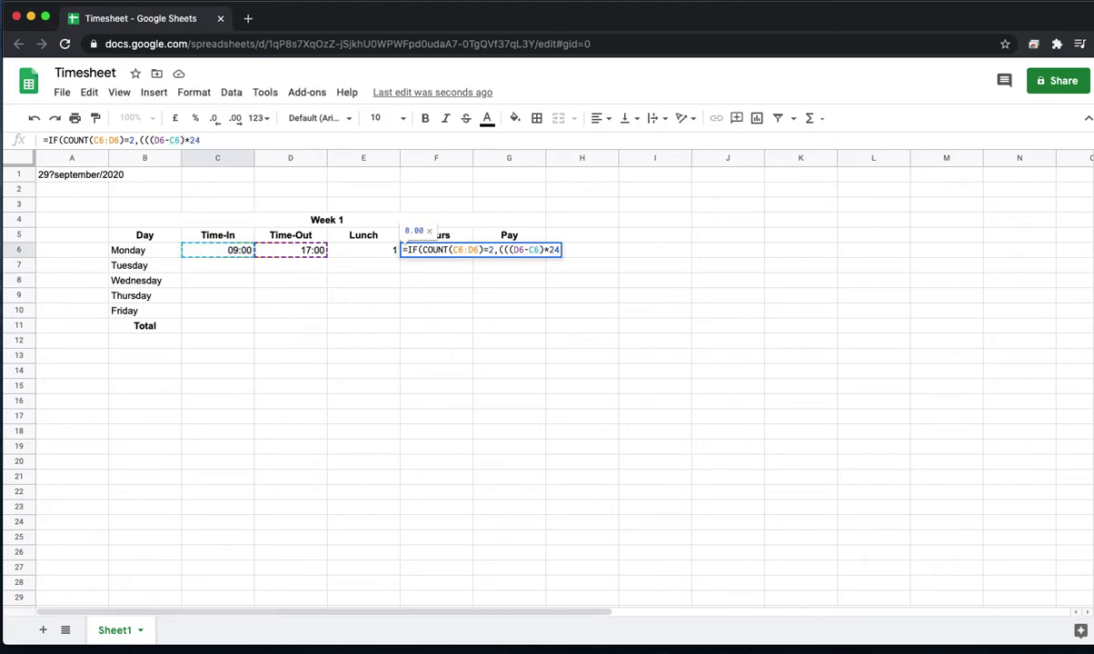
type(")-")
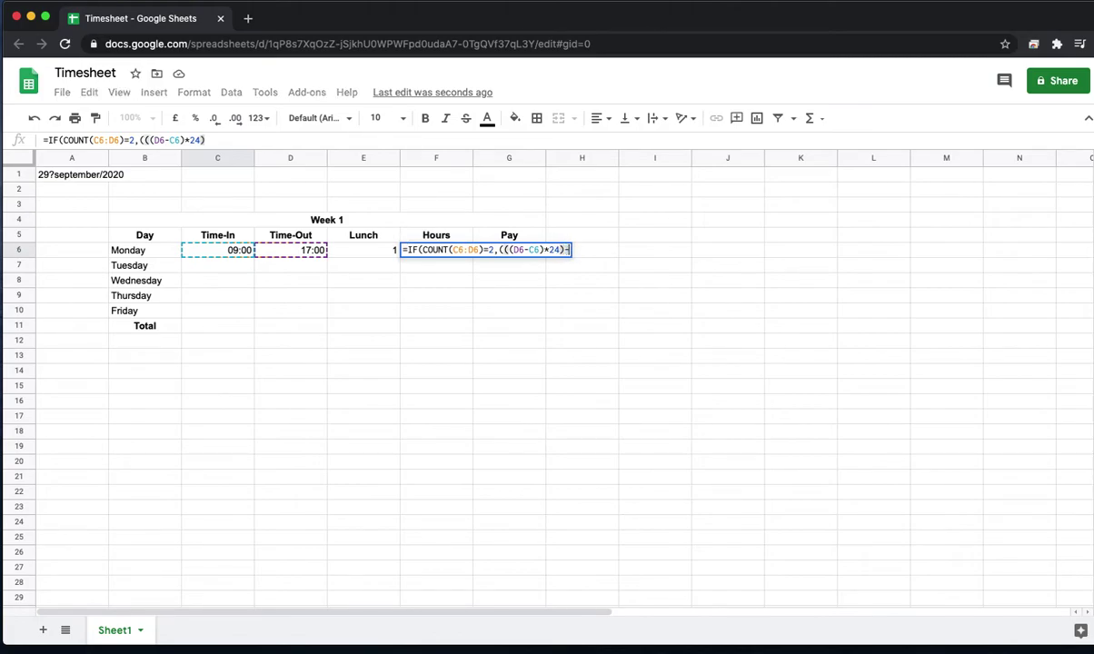
left_click(372, 249)
type(")")
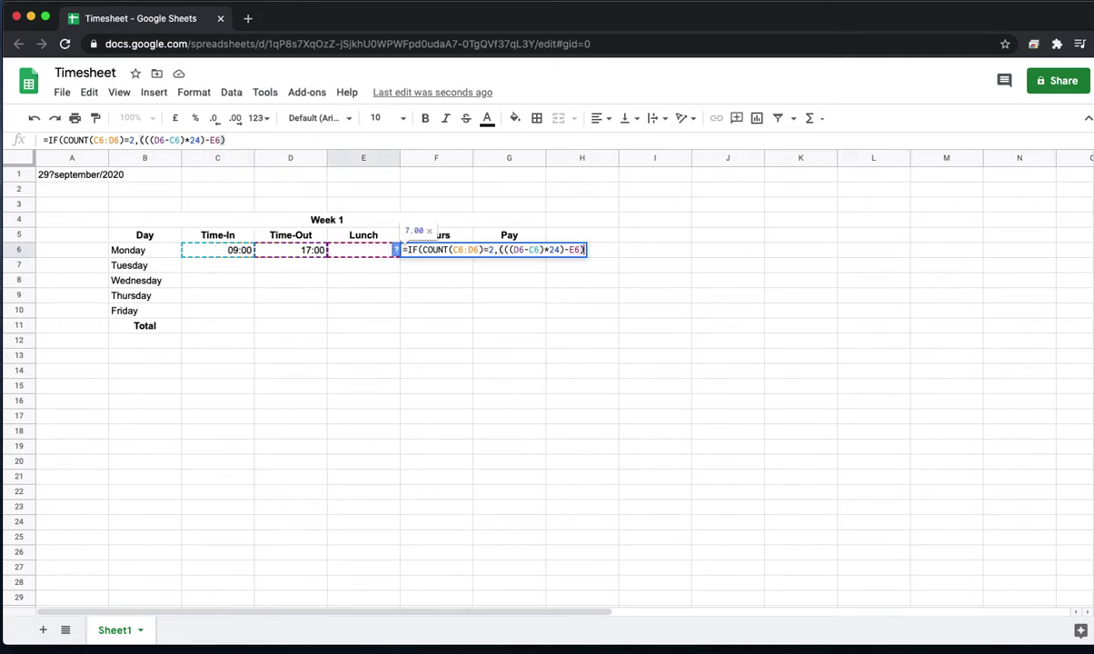
type(")")
key("Return")
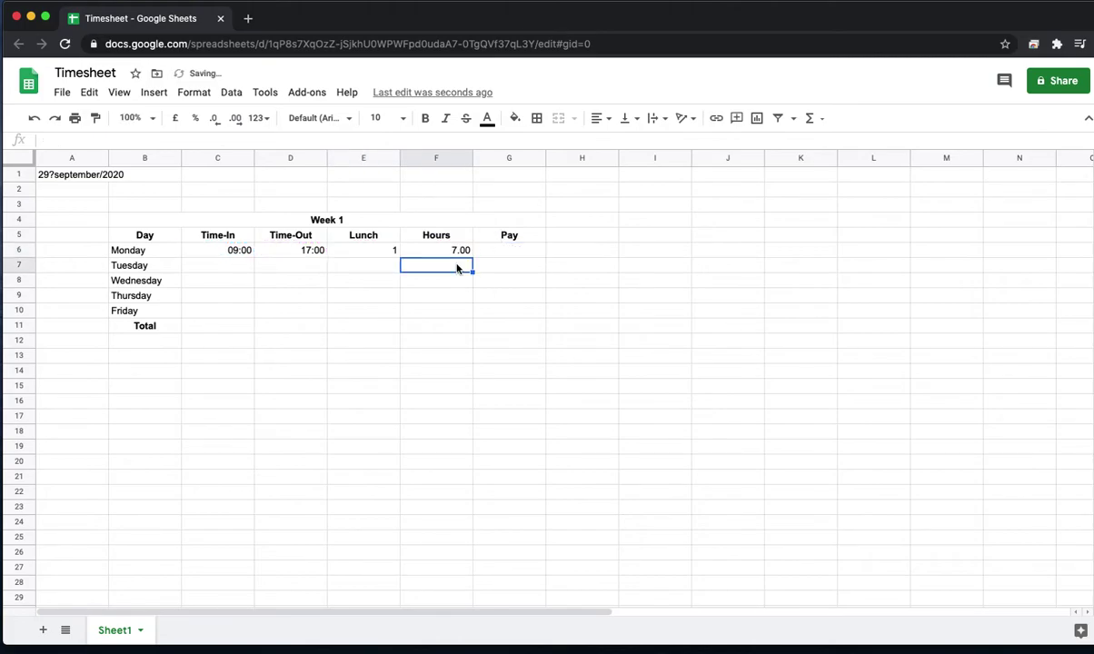
Step: Test Monday's hours by changing the lunch in E6 to 0 and back to 1
left_click(455, 255)
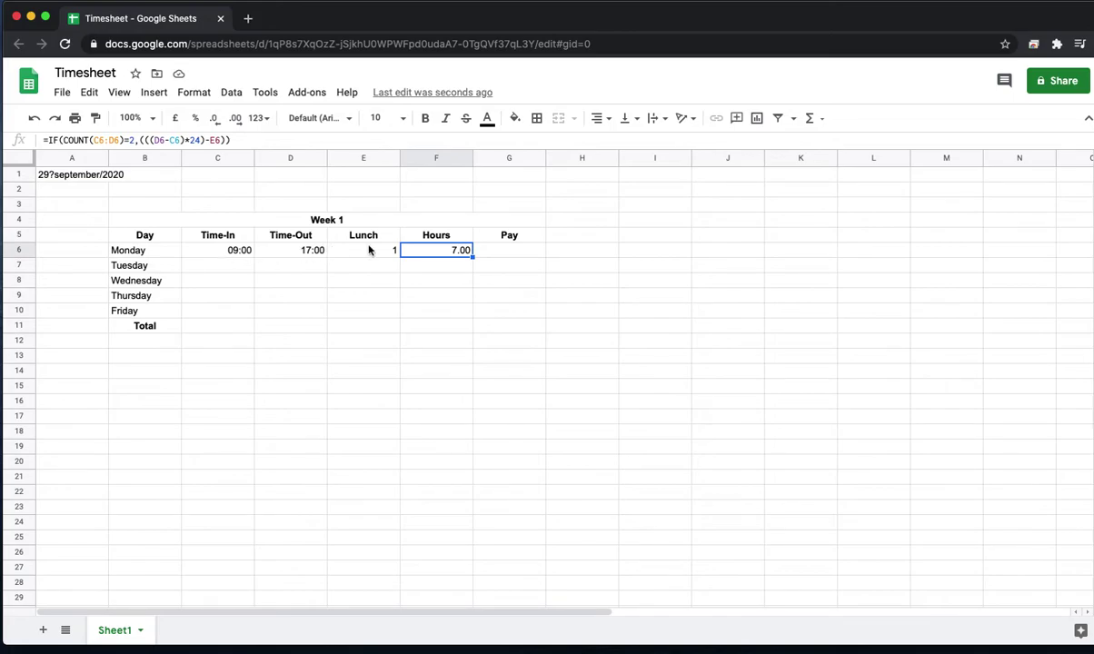
left_click(390, 255)
type("0")
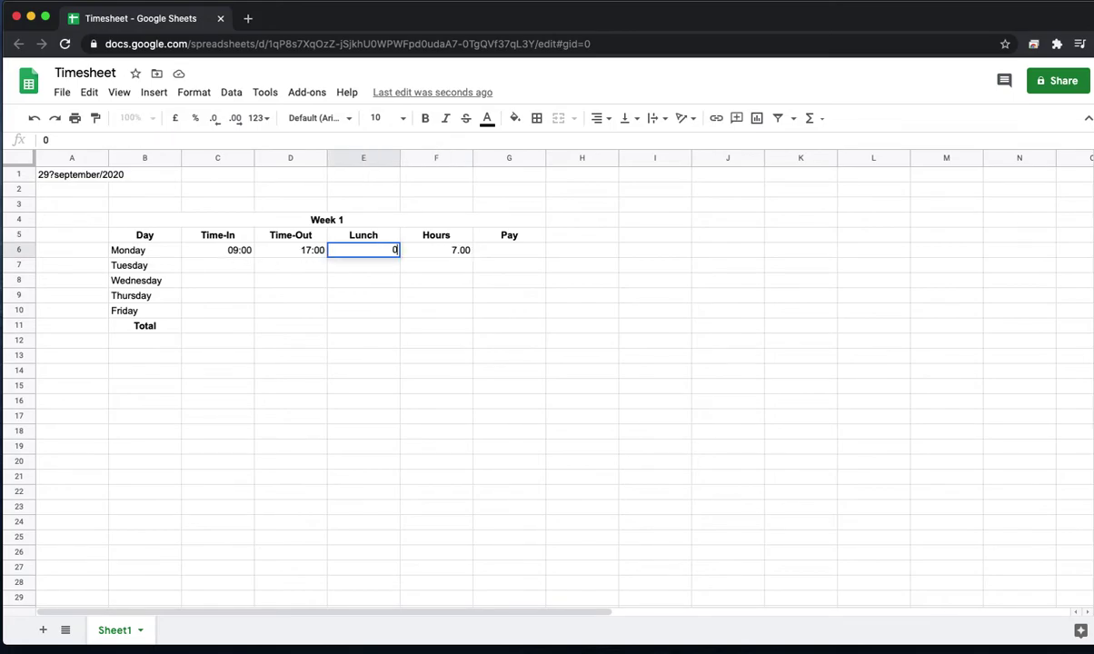
key("Return")
left_click(393, 251)
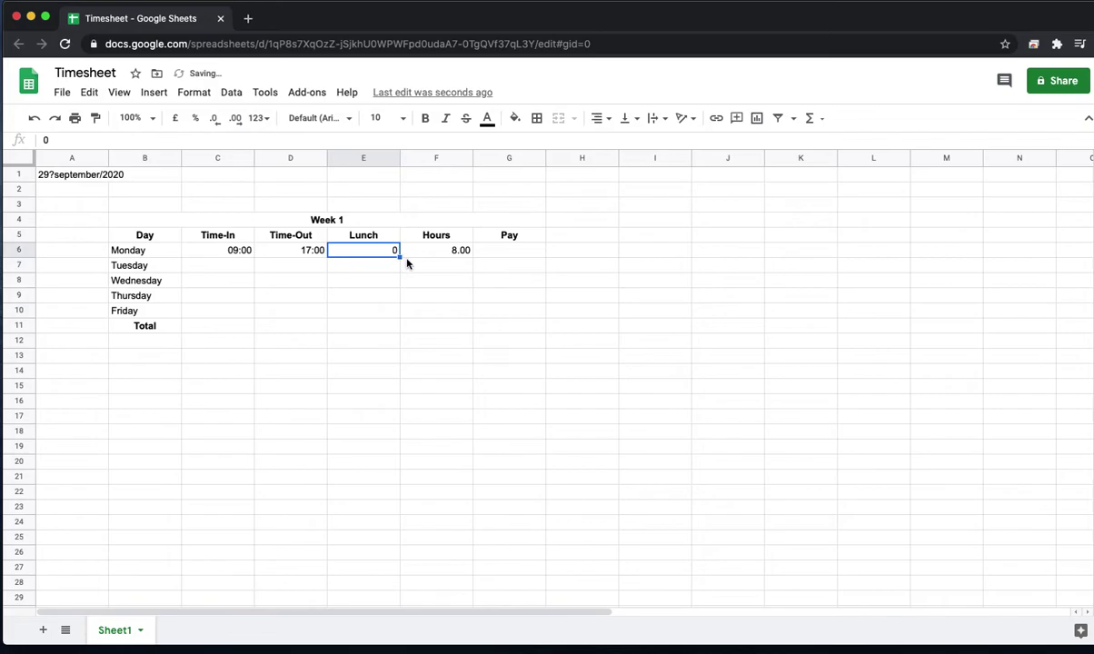
type("1")
Step: Enter =F6*10 in G6 so Monday's pay shows 70
left_click(511, 257)
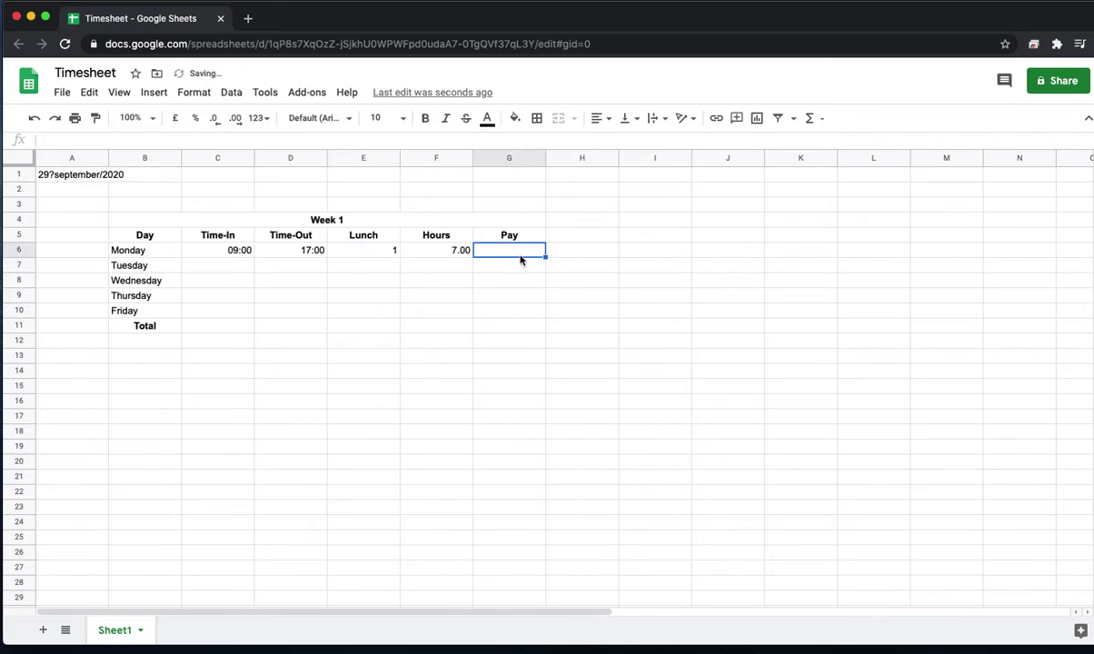
type("=")
left_click(460, 254)
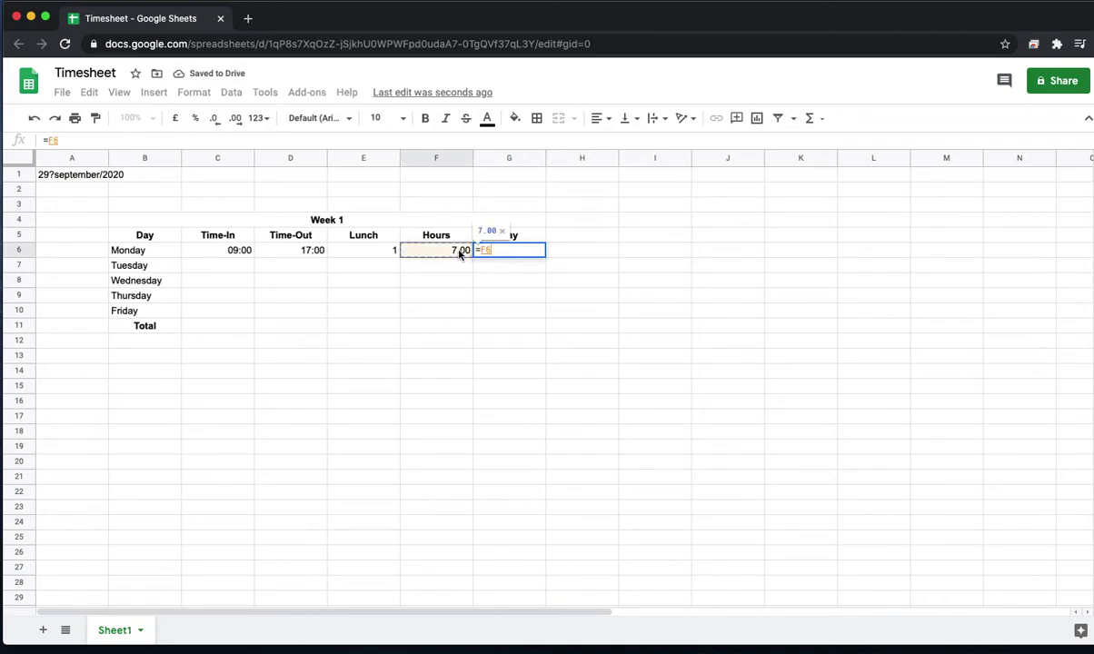
type("*")
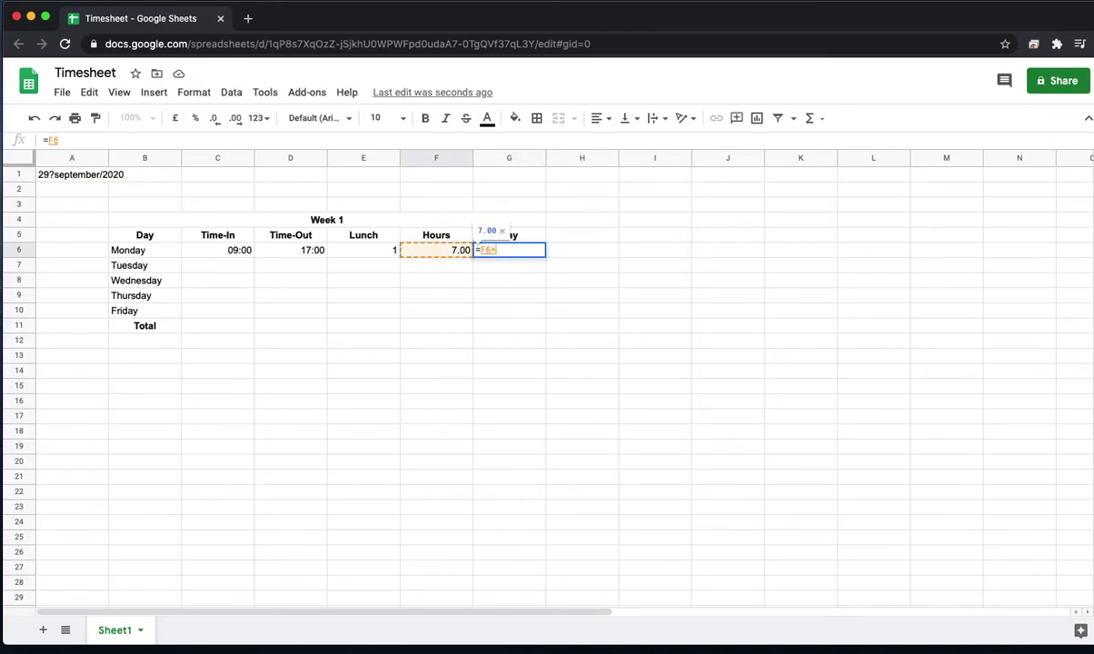
type("10")
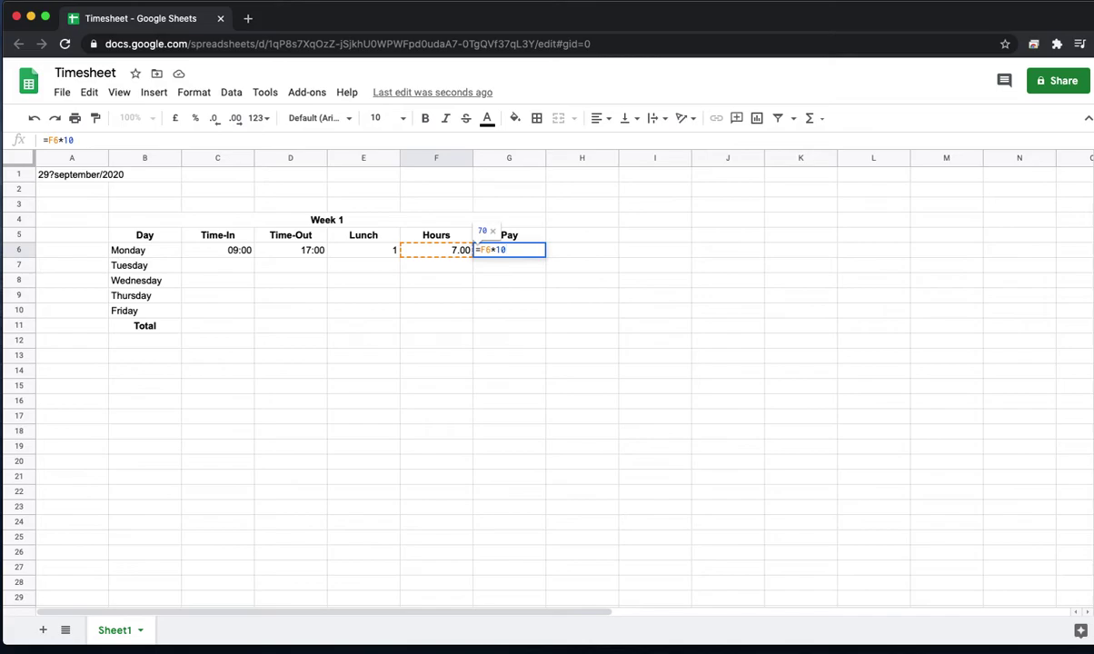
key("Return")
left_click(513, 257)
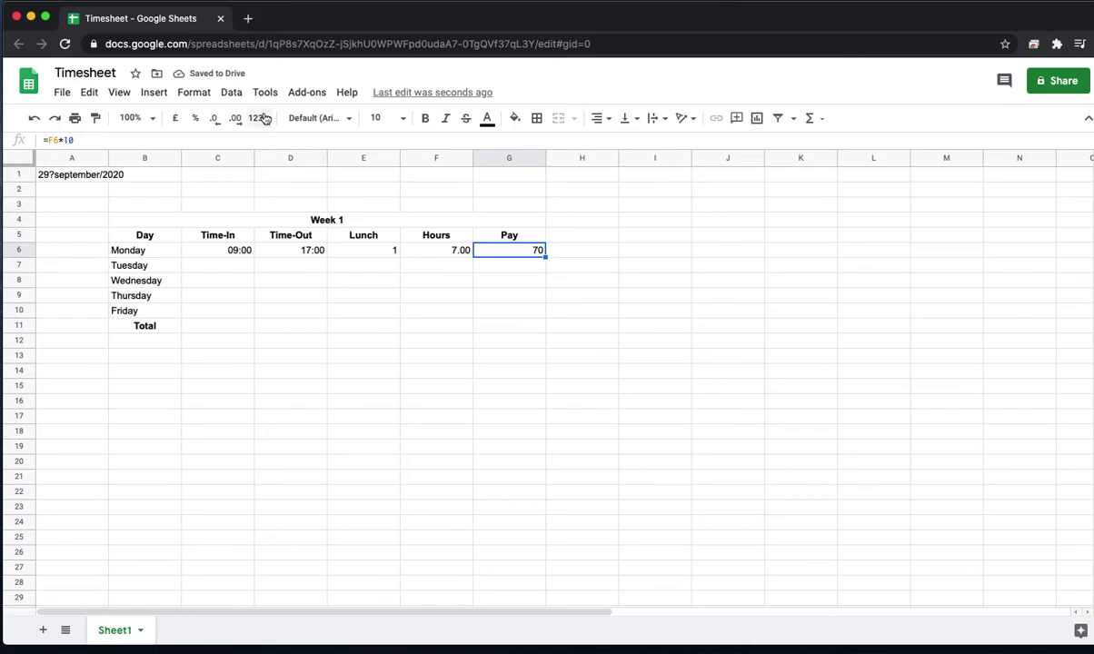
Step: Format G6 as £ currency and fill the F6 and G6 formulas down to row 10
left_click(175, 118)
left_click(459, 253)
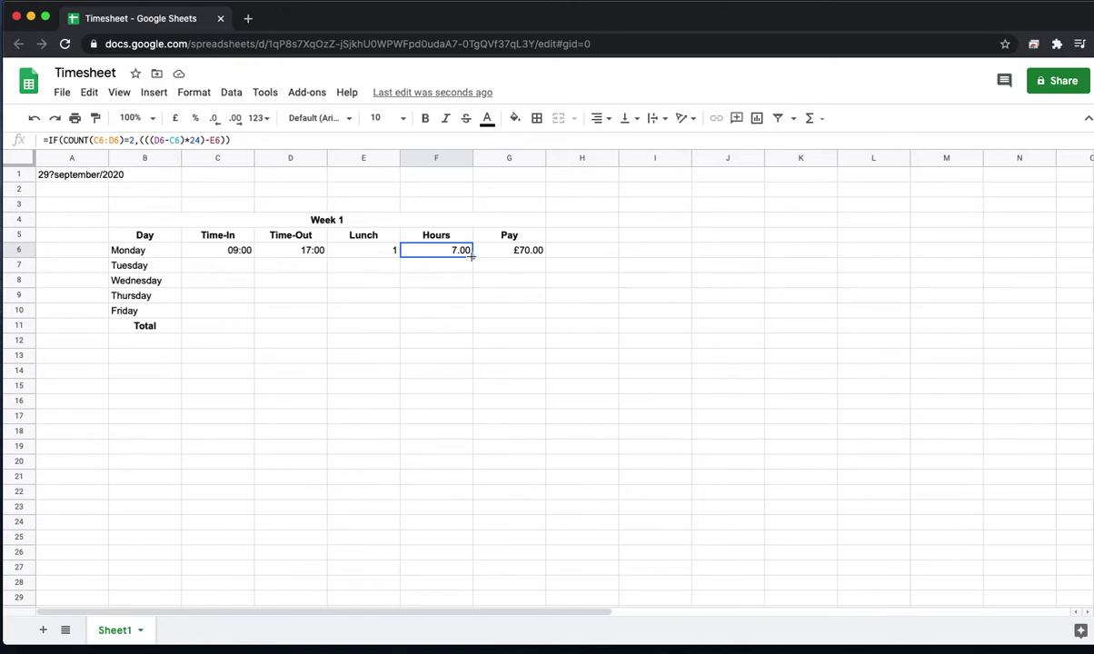
left_click_drag(472, 257, 464, 310)
left_click_drag(464, 310, 465, 312)
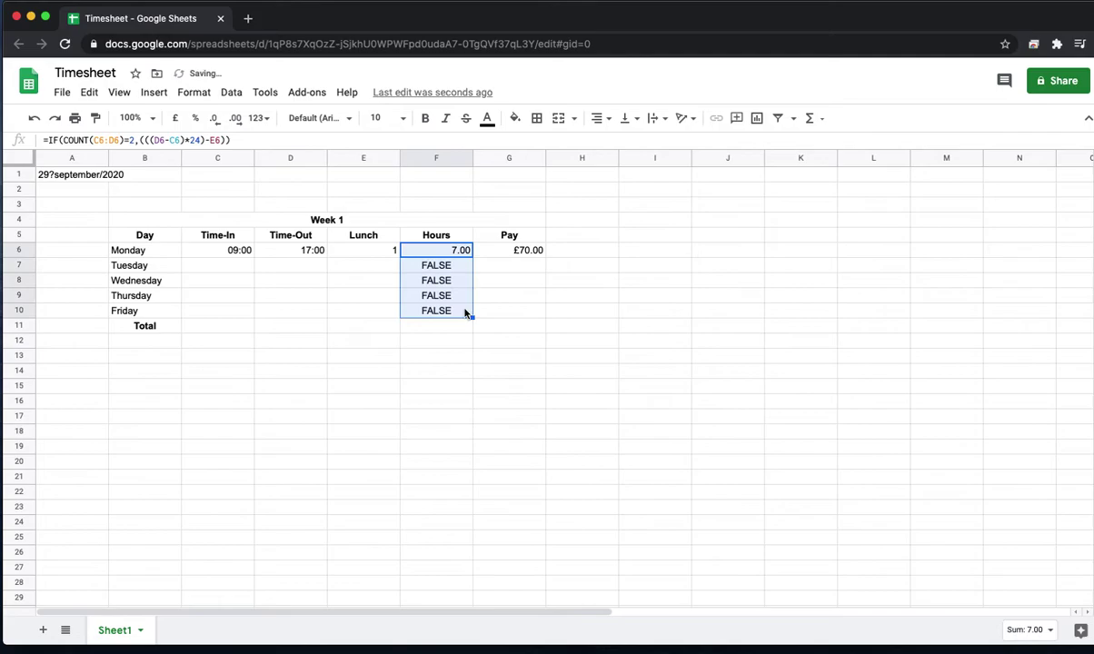
left_click(534, 253)
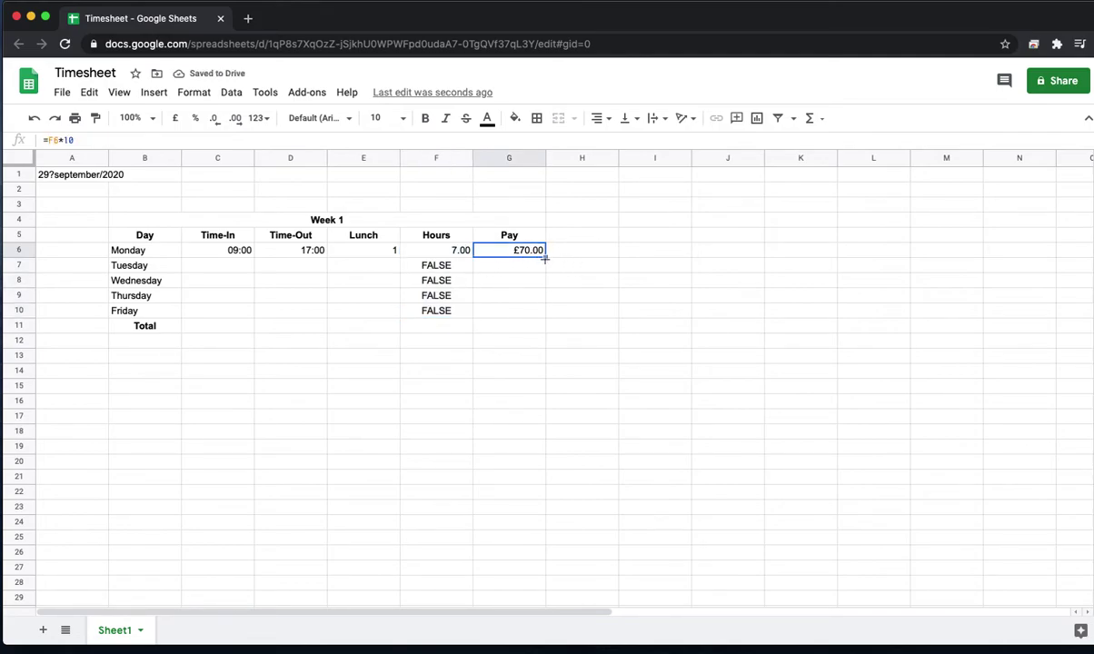
left_click_drag(545, 258, 544, 313)
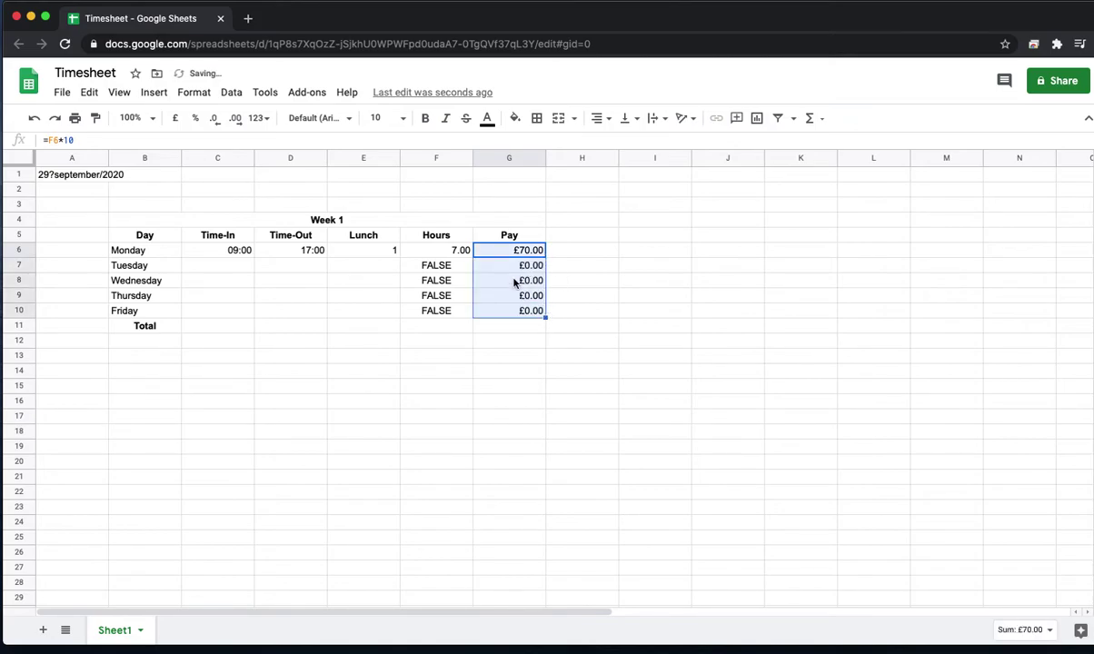
left_click(425, 265)
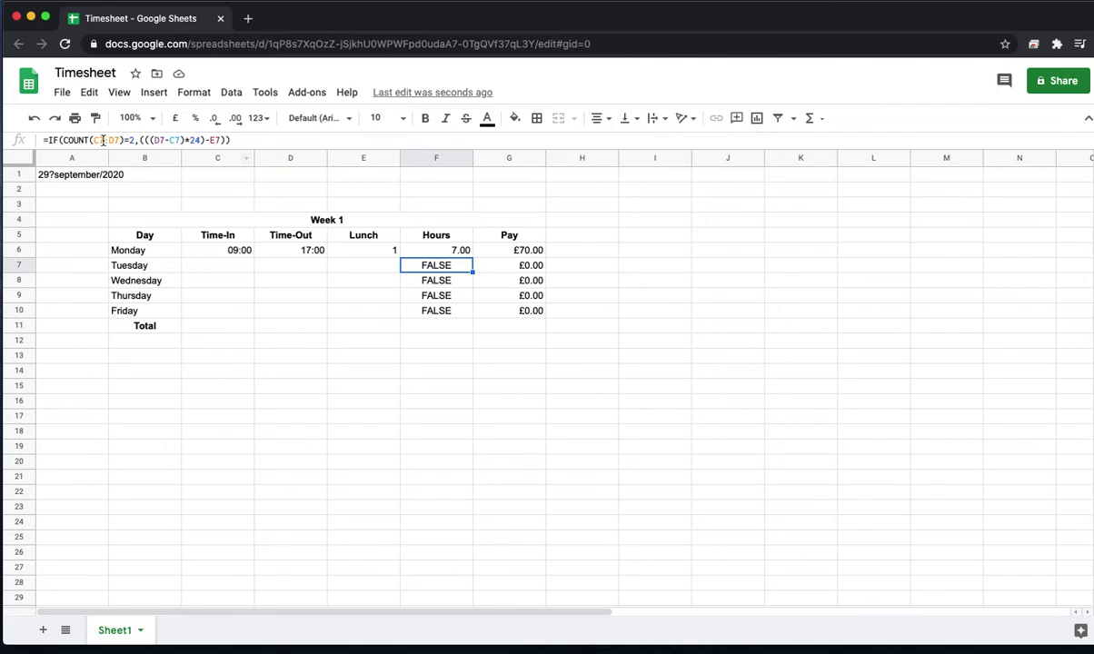
Step: Enter 10am as Tuesday's start time in C7
left_click(236, 266)
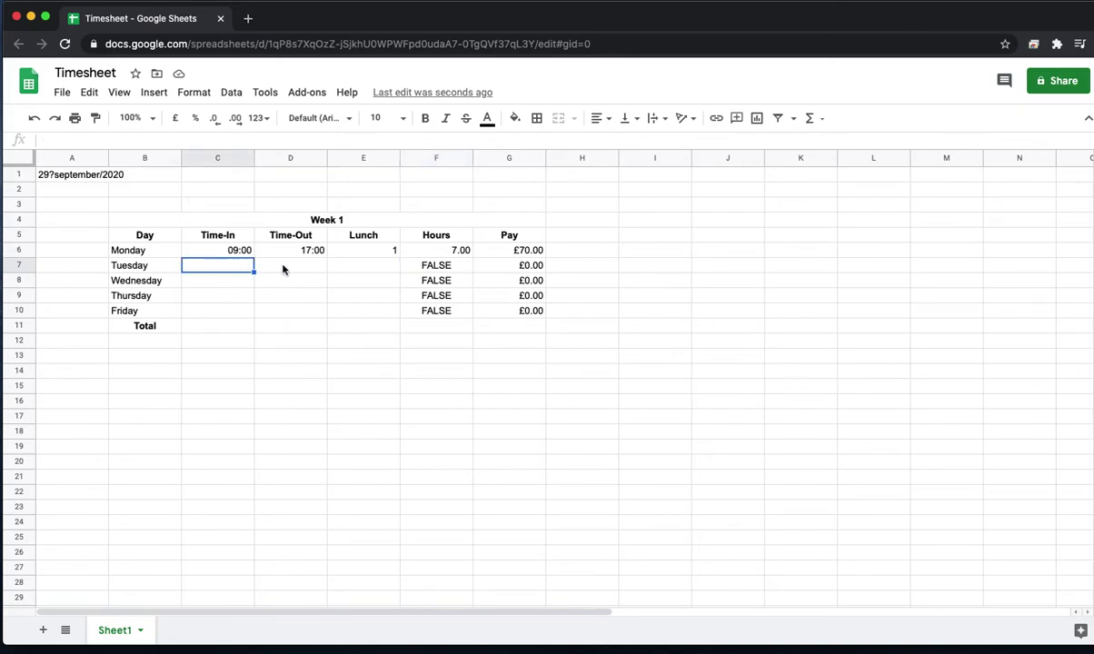
left_click(287, 269)
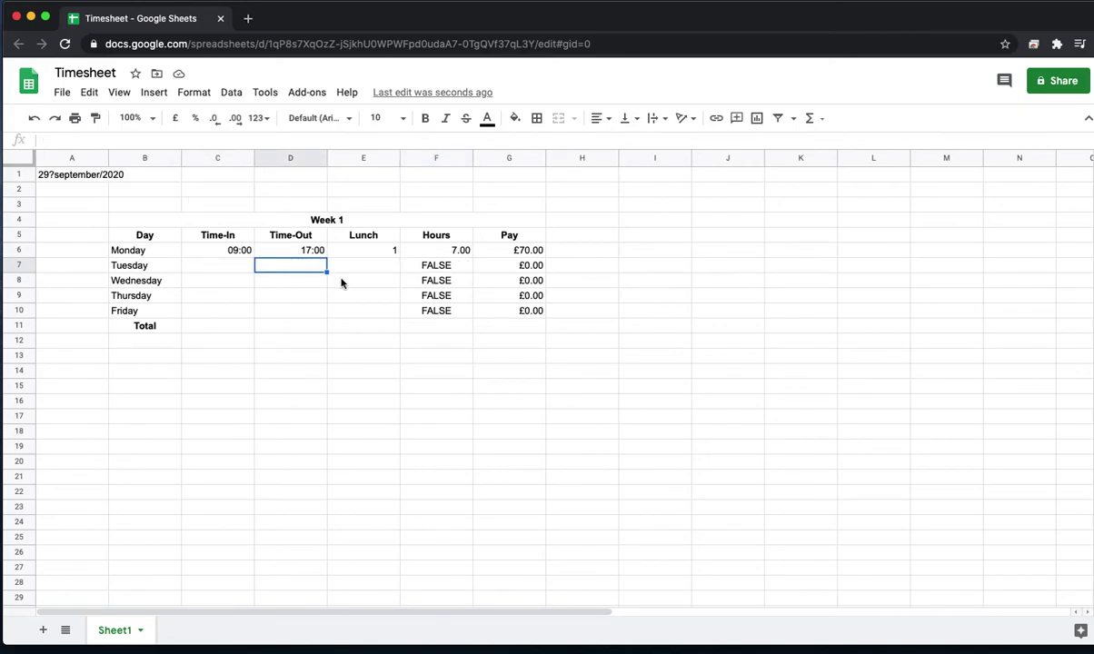
left_click(230, 265)
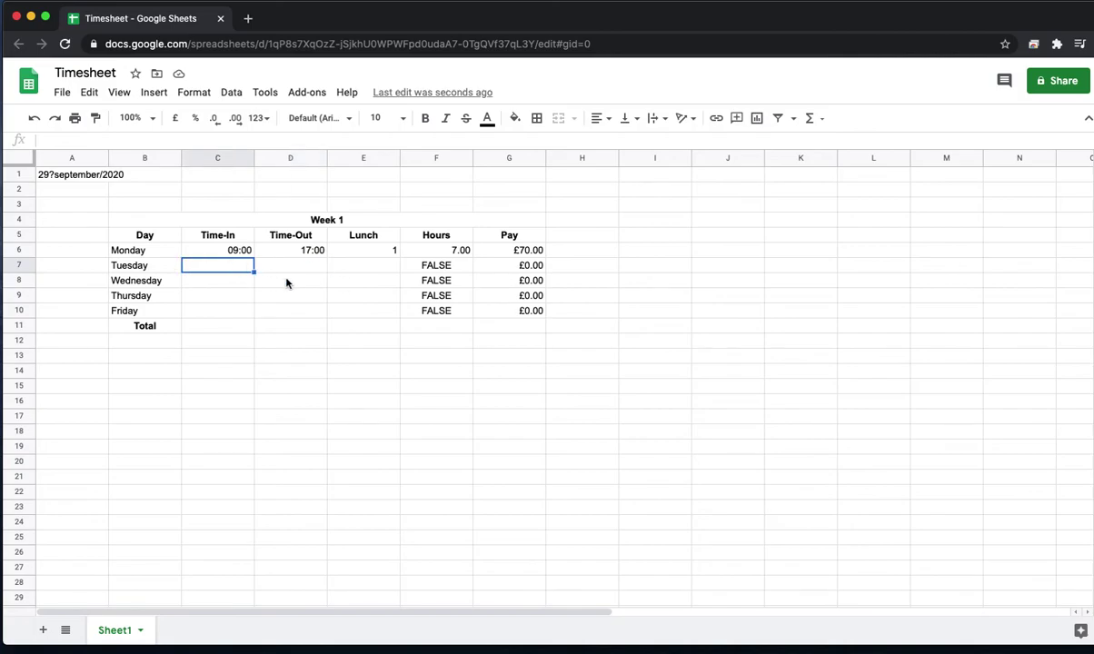
type("10am")
key("Return")
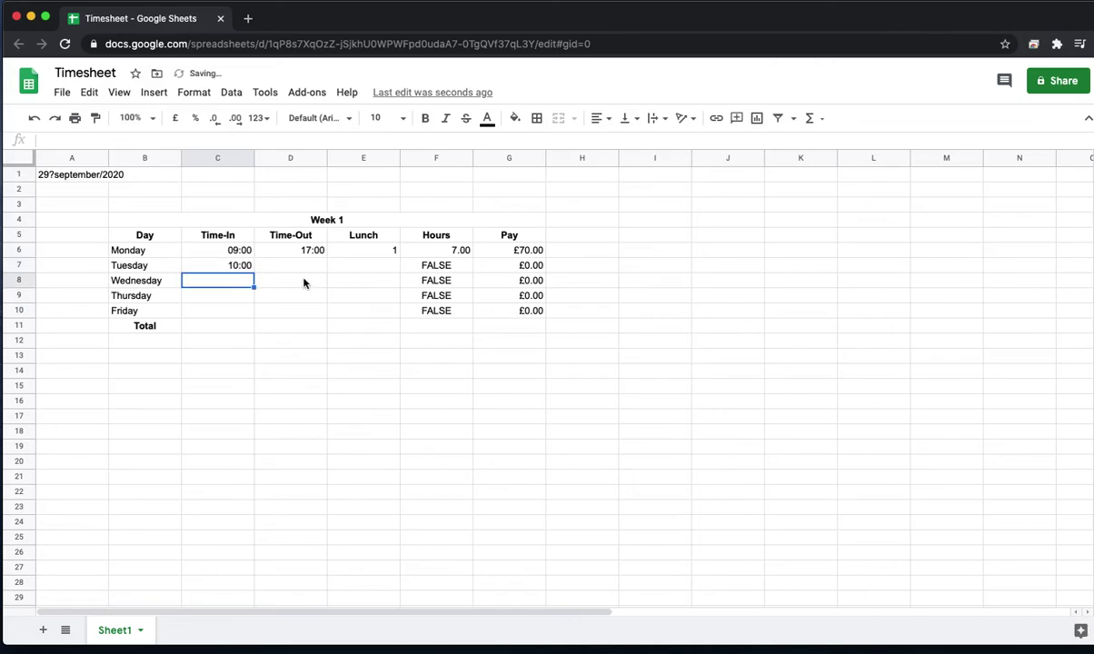
left_click(307, 266)
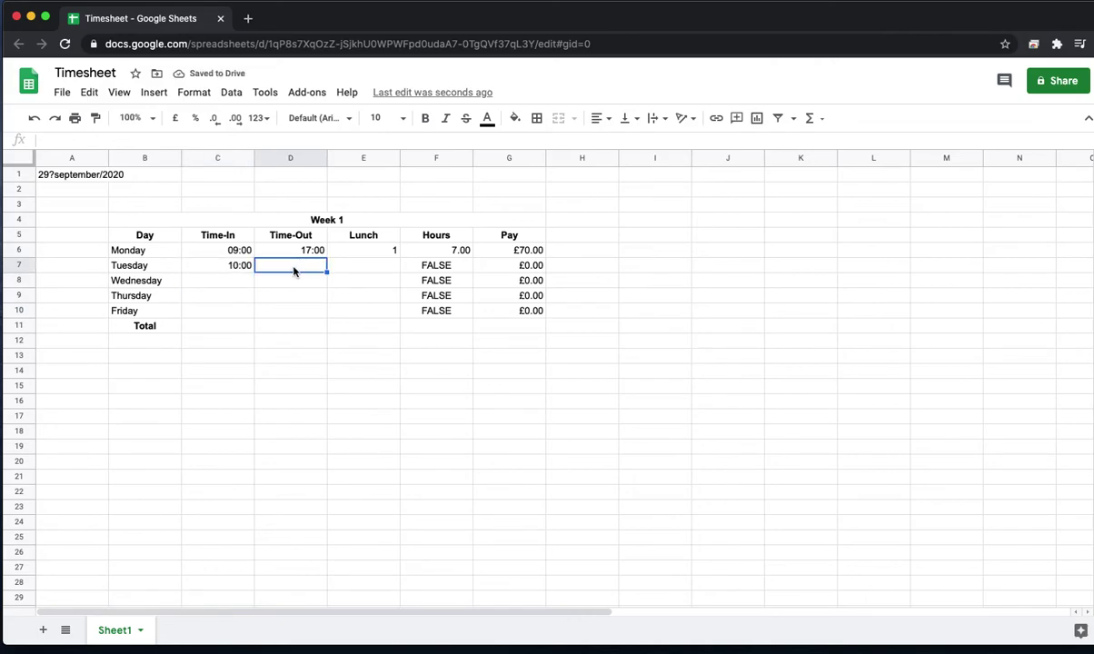
left_click(425, 262)
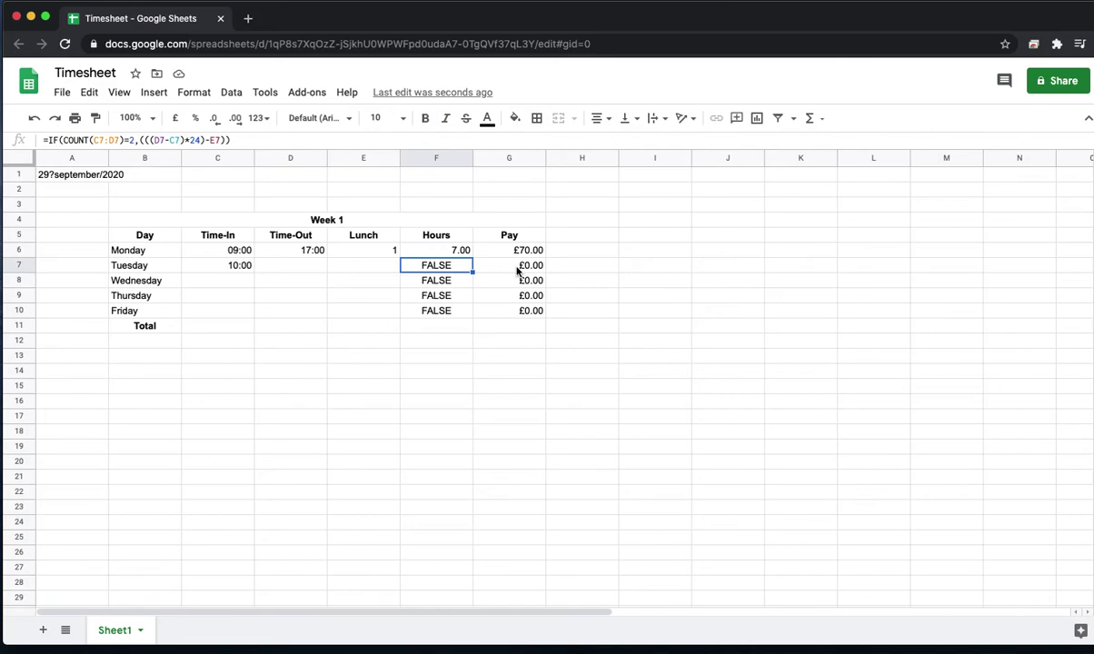
Step: Enter 11am as Tuesday's finish time in D7 and check the row's formulas
left_click(306, 266)
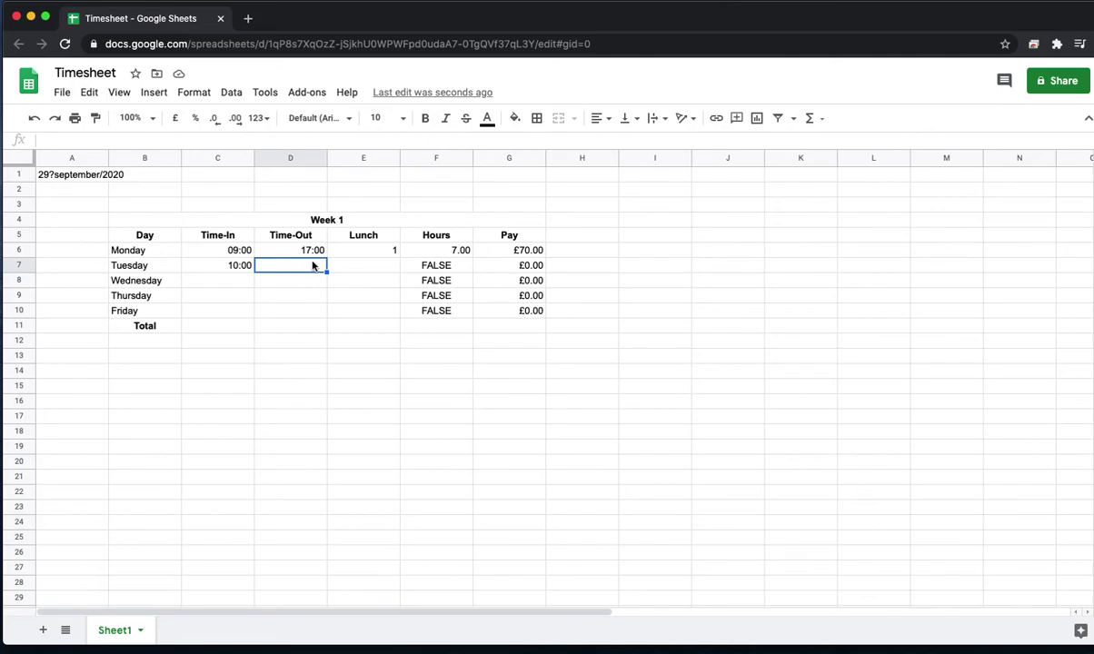
type("11am")
key("Return")
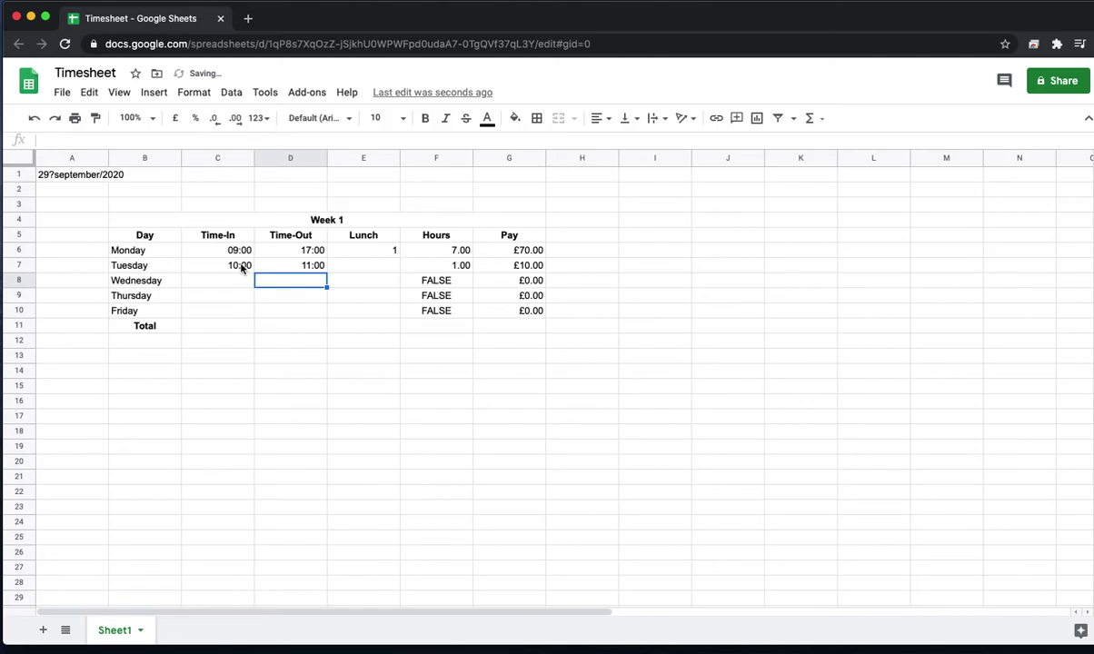
left_click(242, 267)
left_click(313, 268)
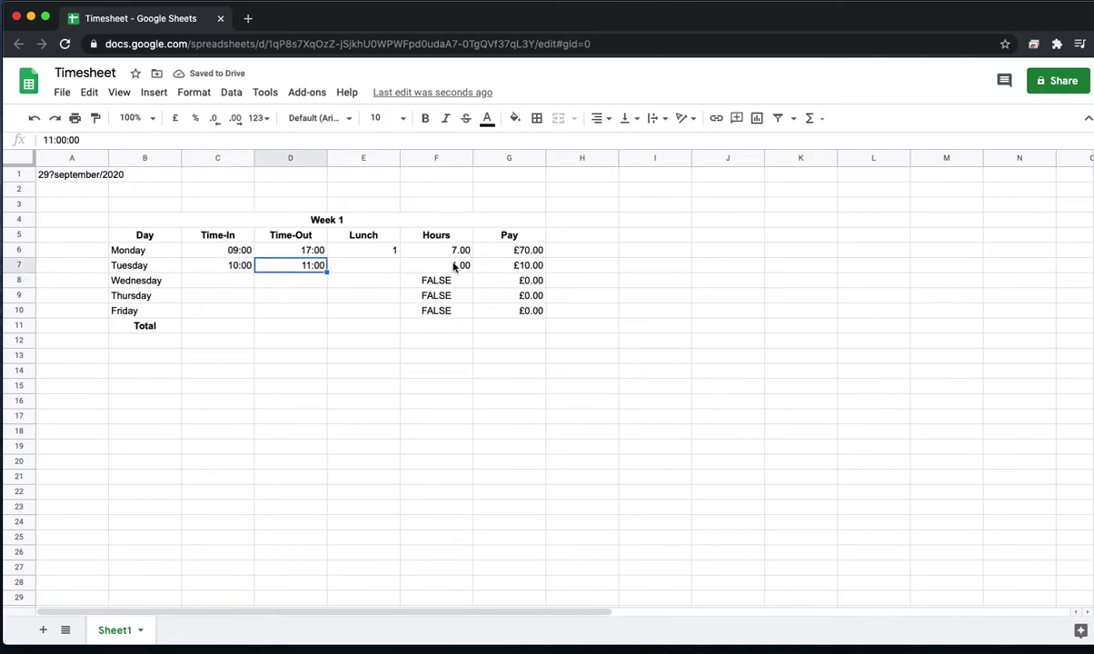
left_click(455, 266)
left_click(524, 269)
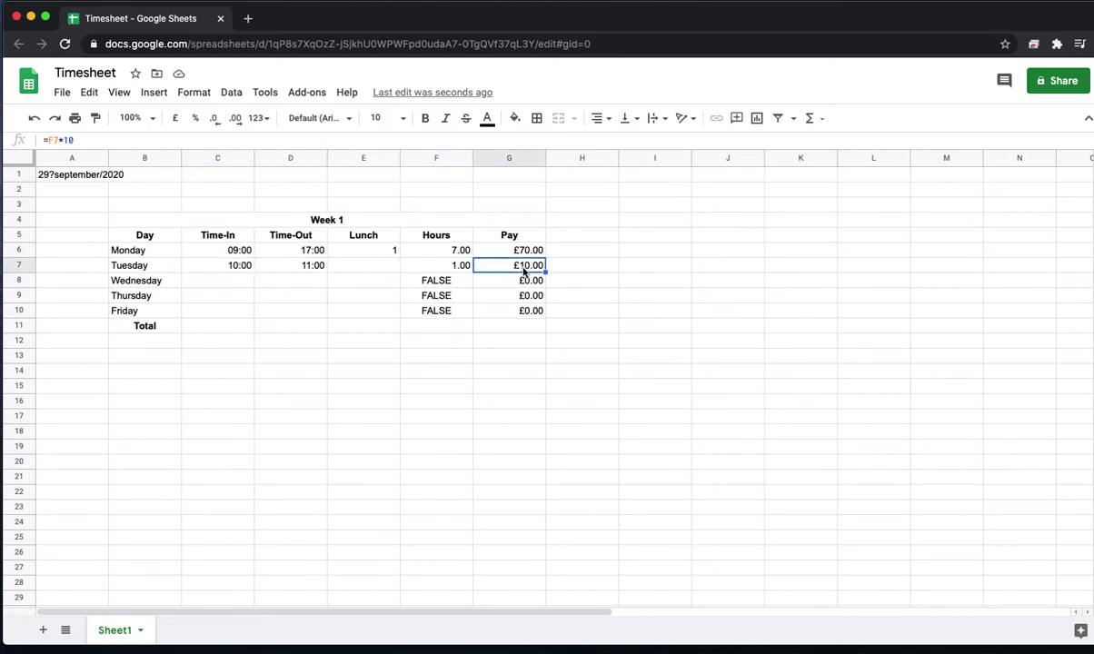
left_click(450, 282)
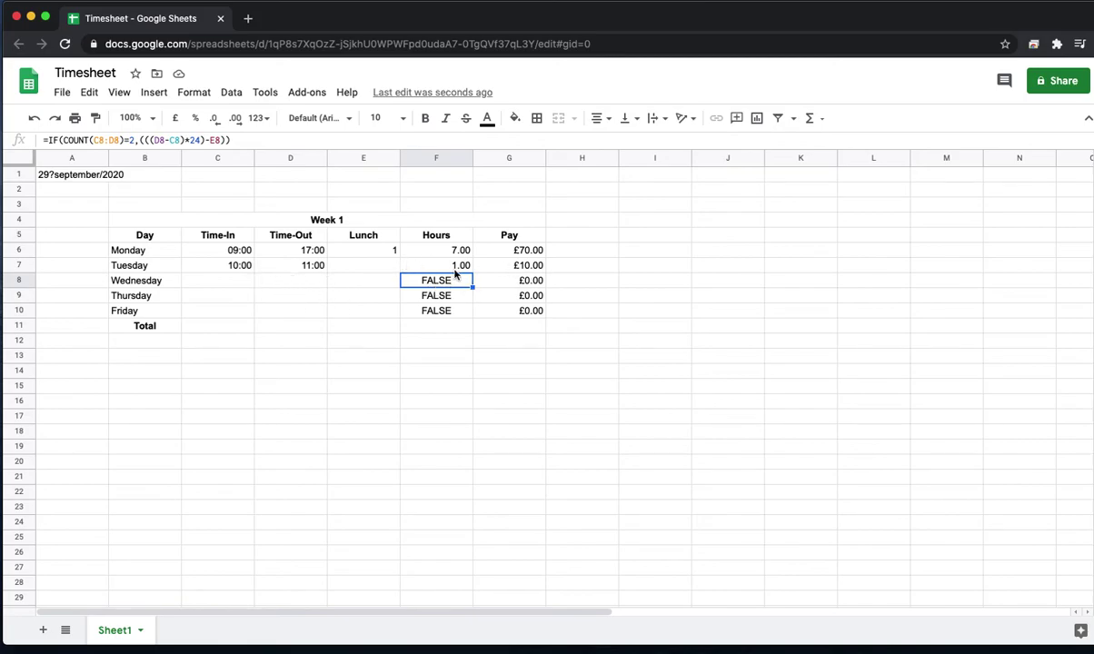
Step: Set Tuesday's lunch in E7 to 0
left_click(398, 270)
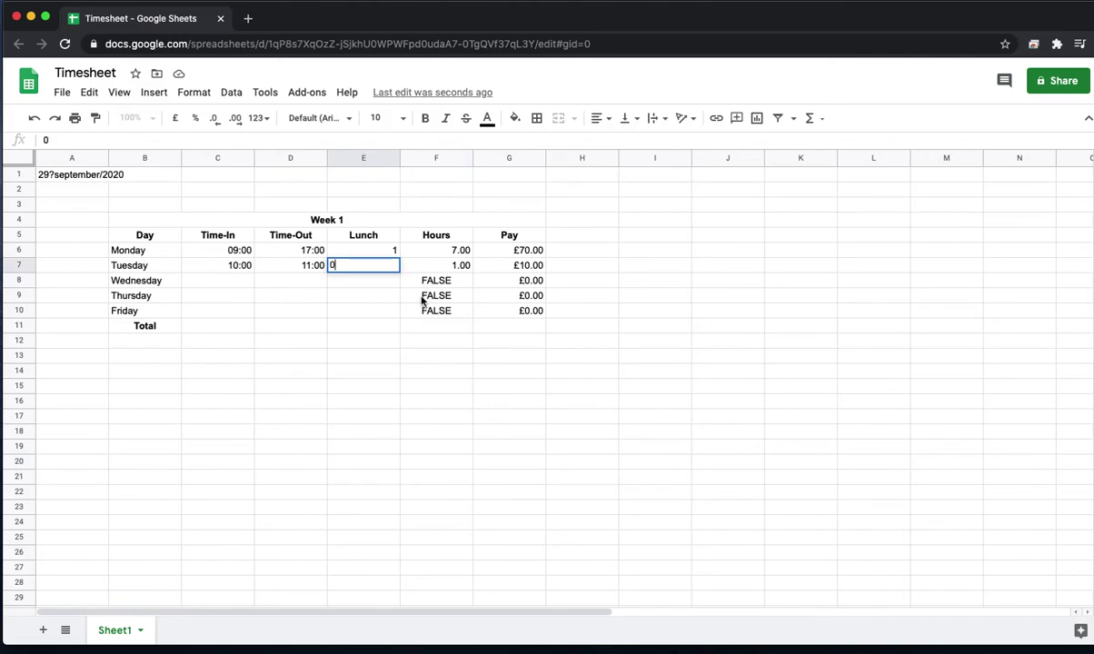
type("0")
left_click(420, 311)
left_click(493, 327)
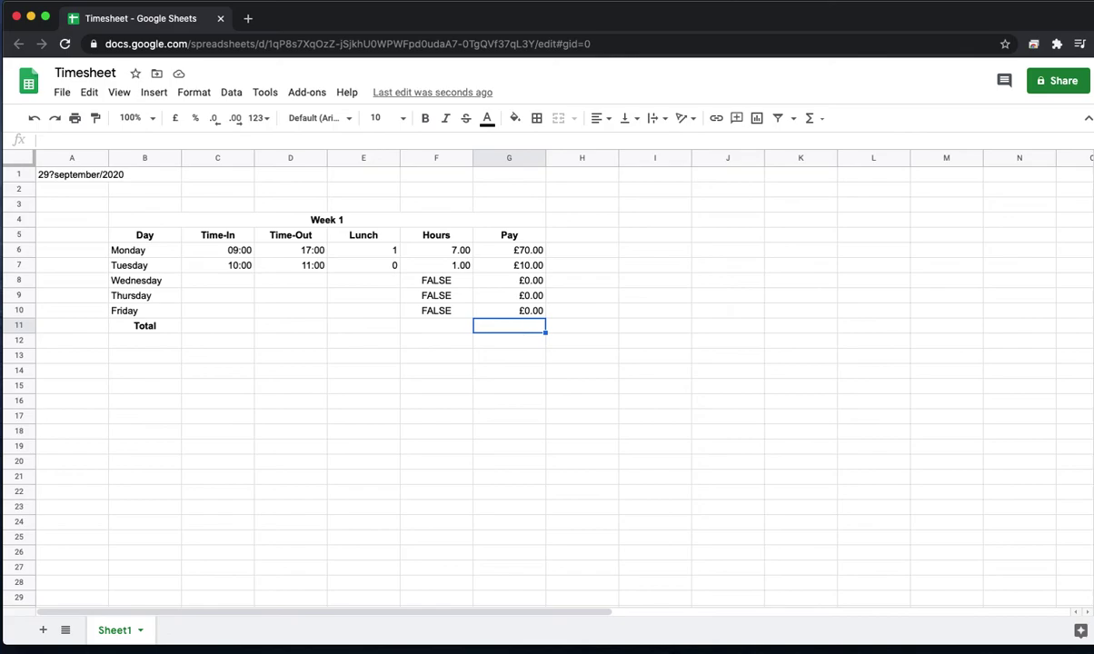
Step: Enter =SUM(G6:G10) in G11 to total the Week 1 pay, showing £80.00
type("=(")
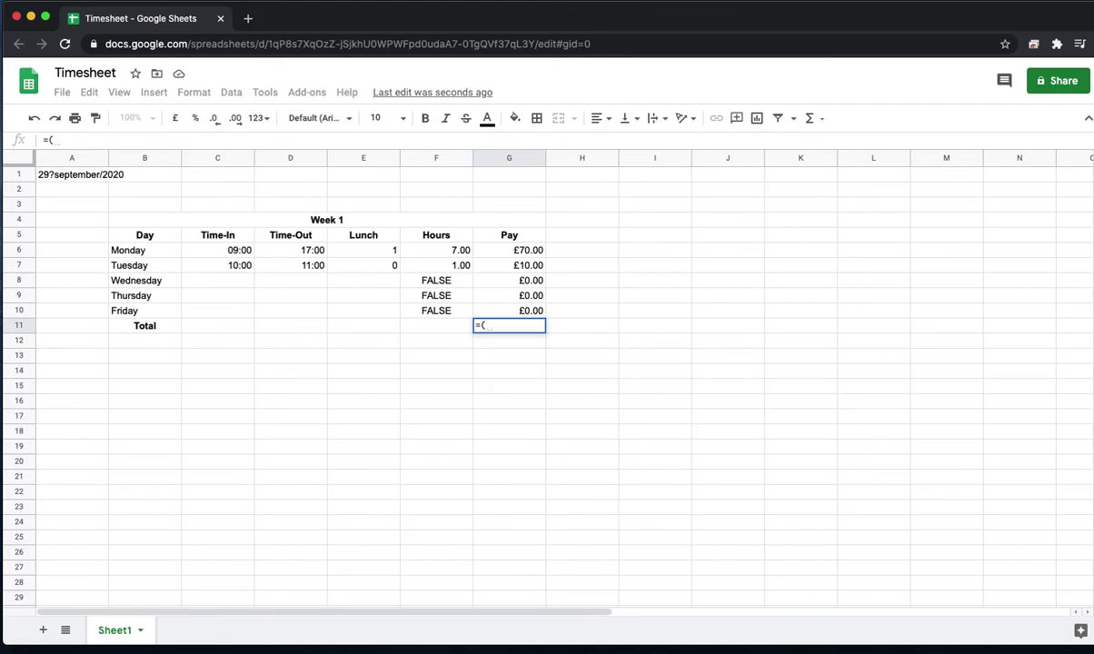
key("BackSpace")
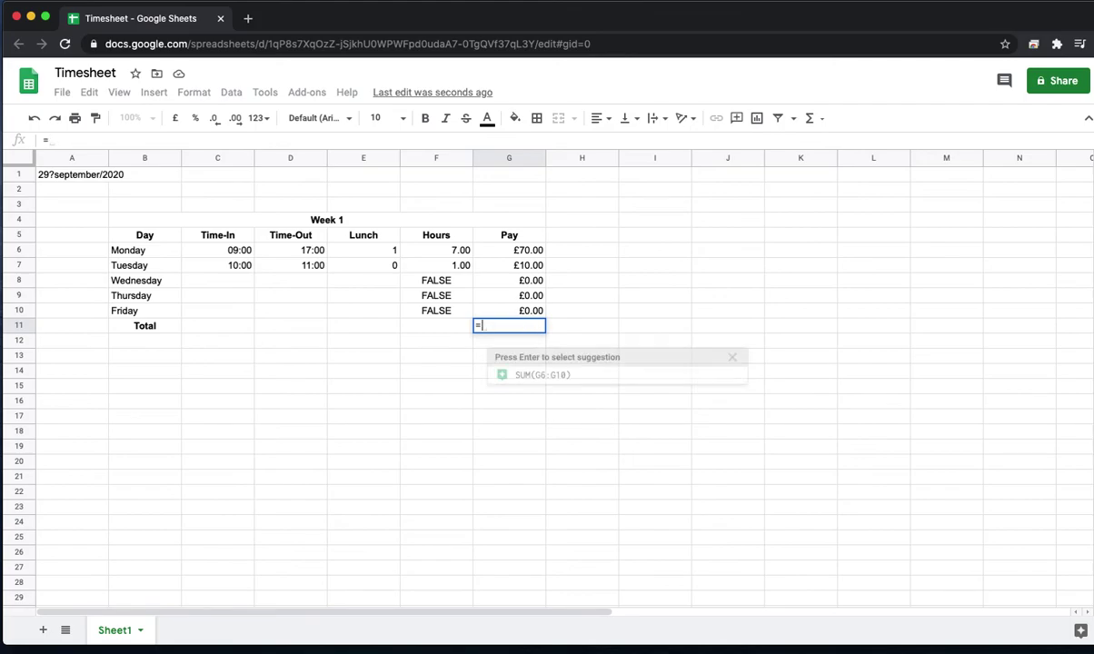
type("SUM")
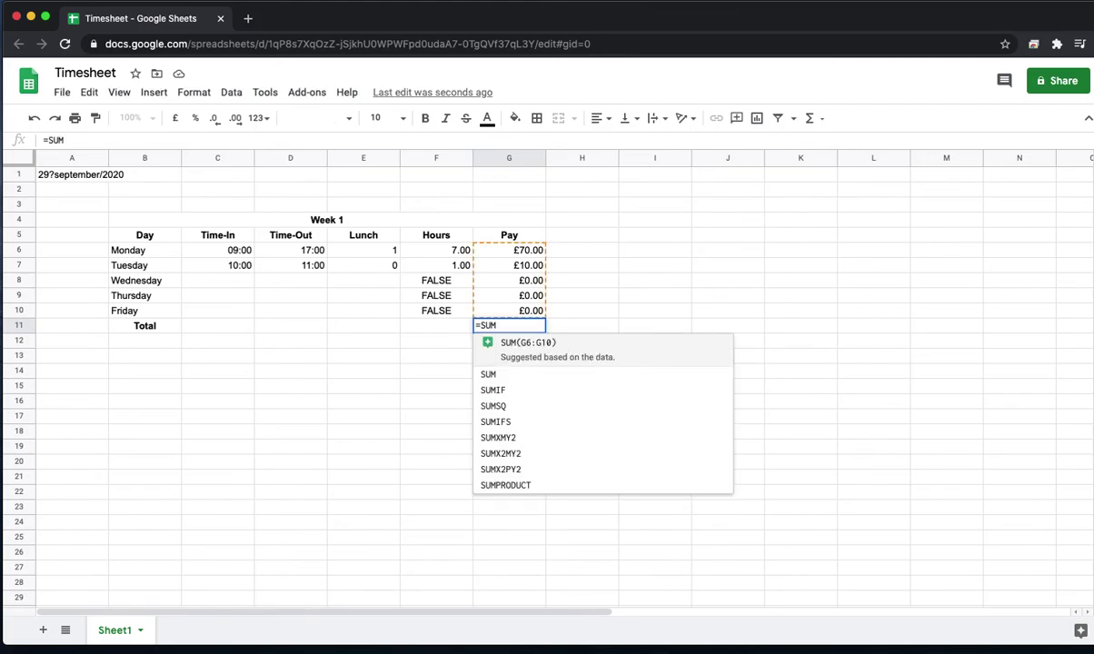
type("(")
left_click_drag(537, 252, 537, 310)
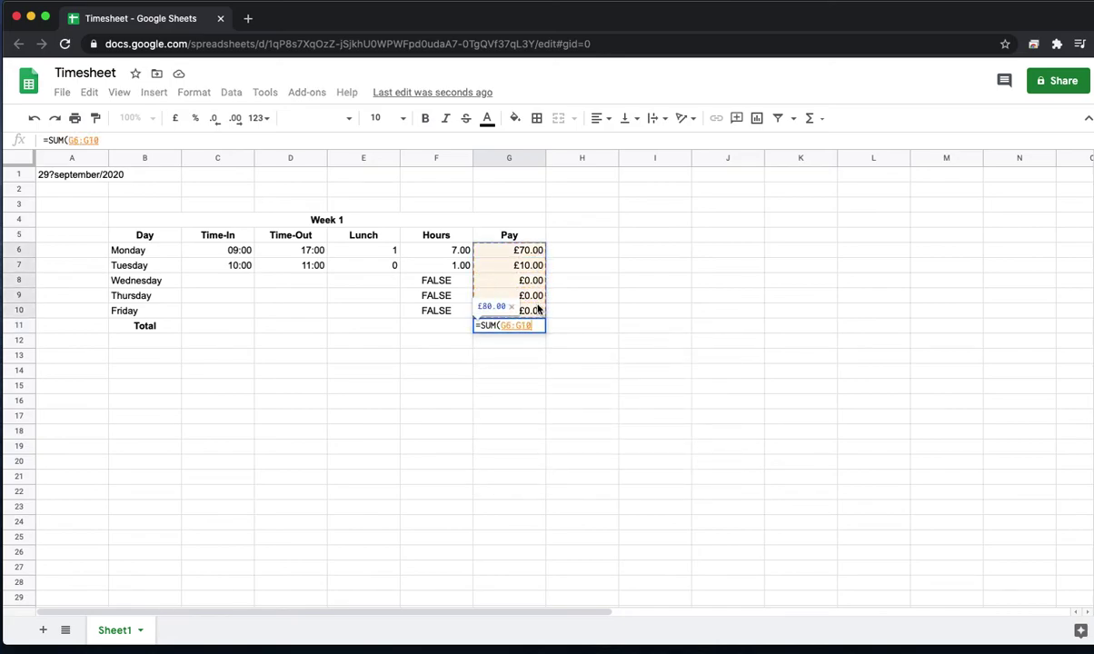
type(")")
key("Return")
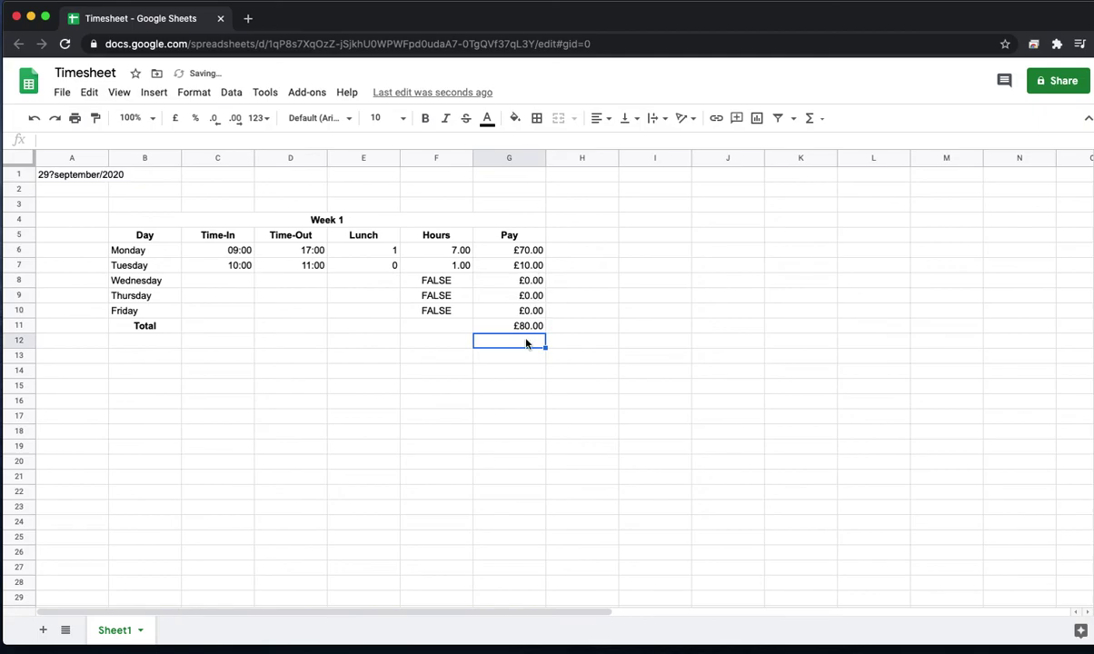
left_click(526, 324)
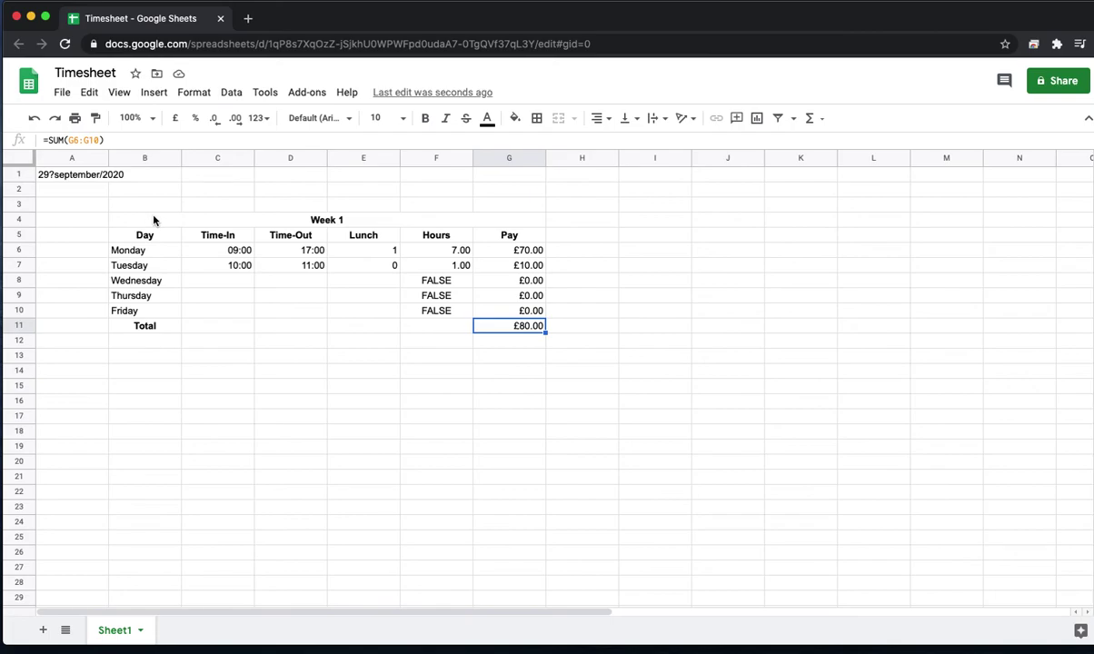
Step: Copy the Week 1 table B4:G11 to I4 and retitle the copy 'Week 2'
left_click_drag(150, 218, 416, 327)
key("super+c")
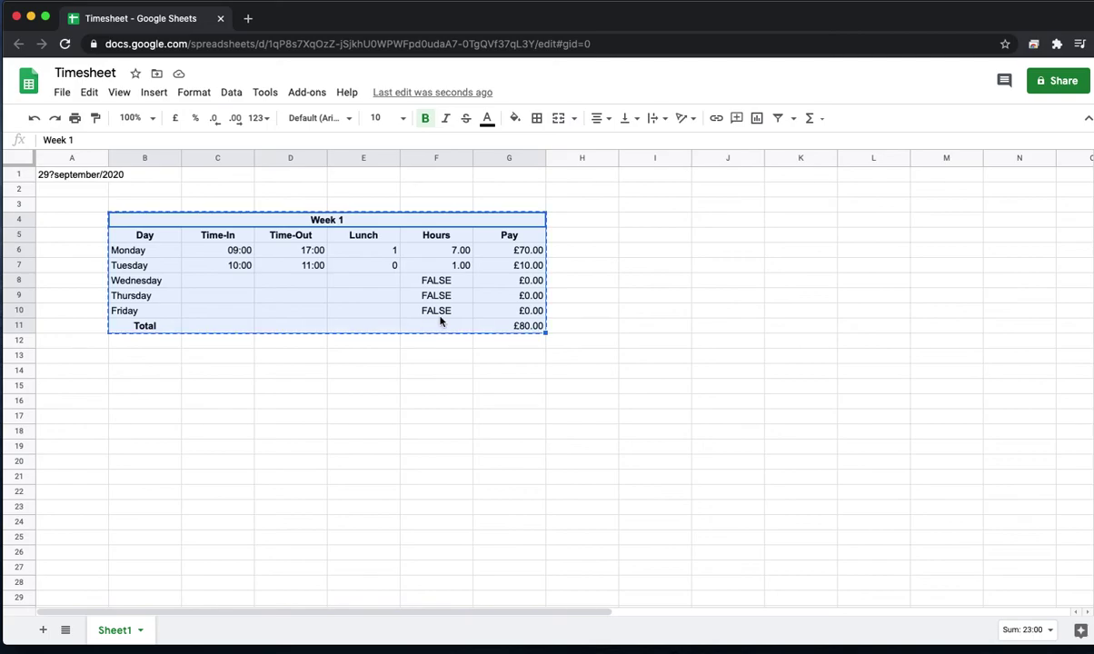
left_click(636, 226)
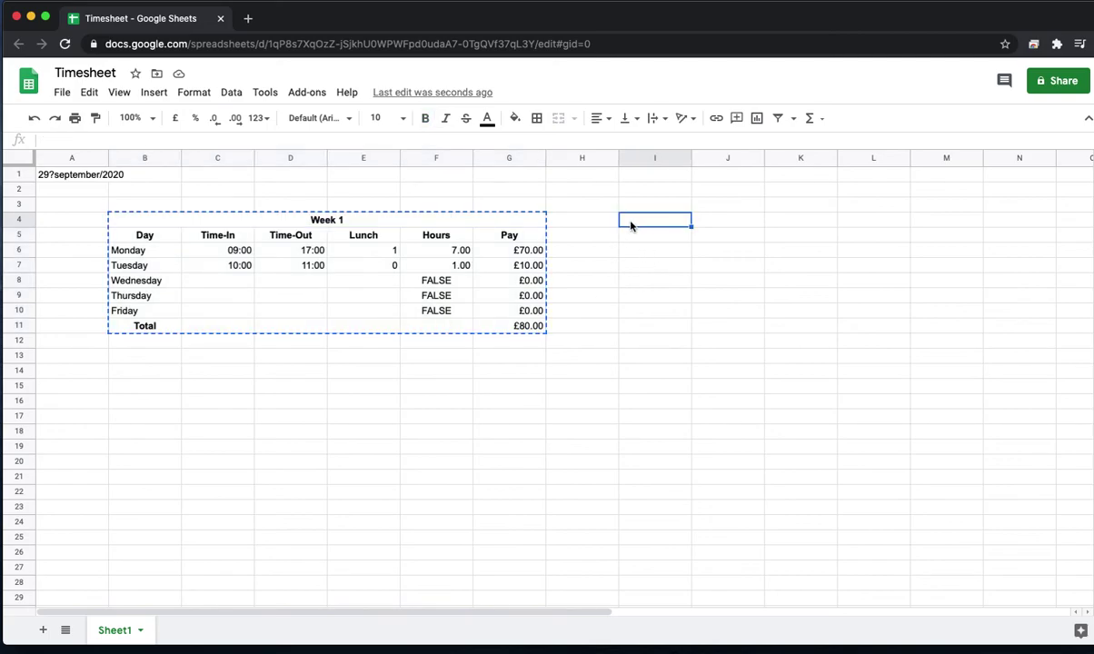
key("super+v")
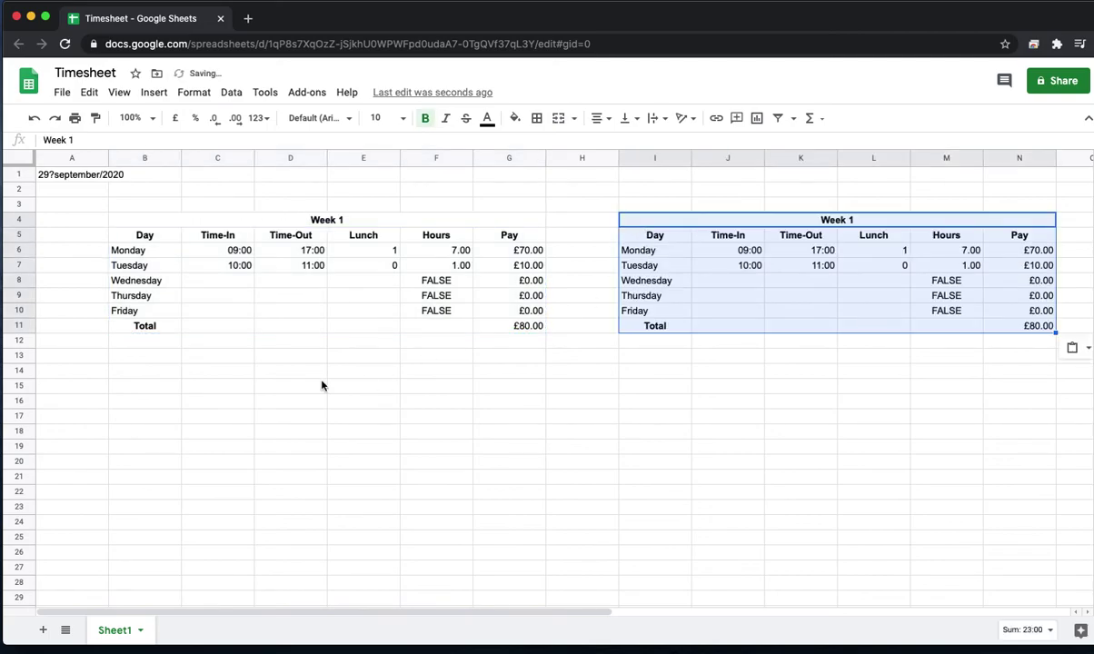
double_click(876, 219)
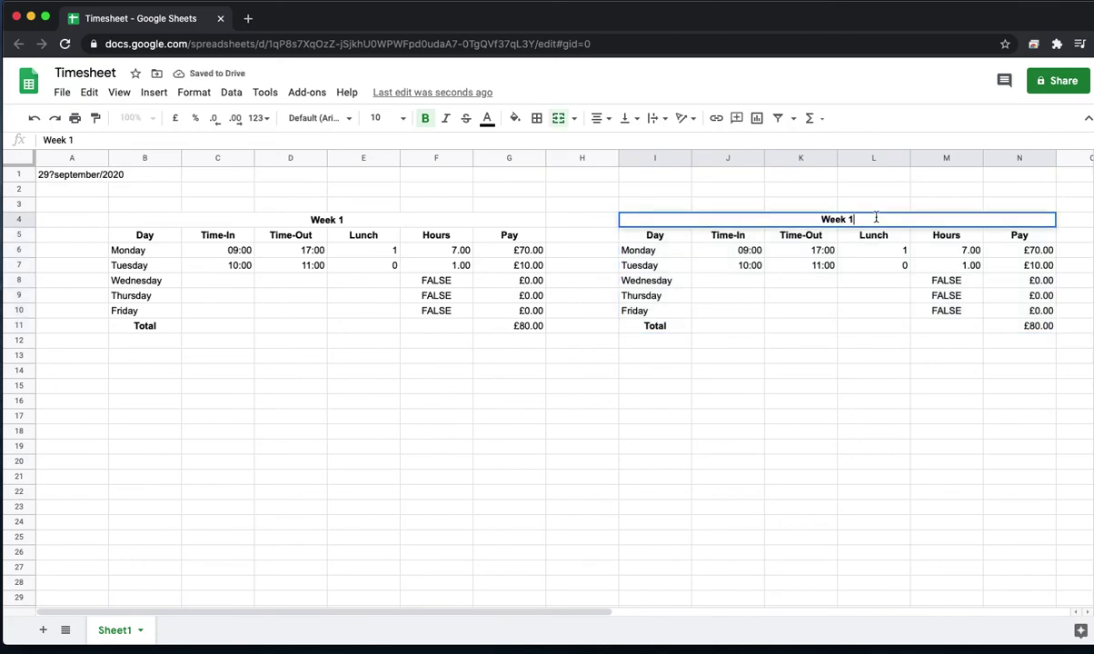
key("BackSpace")
type("2")
left_click(751, 252)
Step: Clear the copied times and lunches in J6:L8 of the Week 2 table
left_click_drag(795, 262, 965, 315)
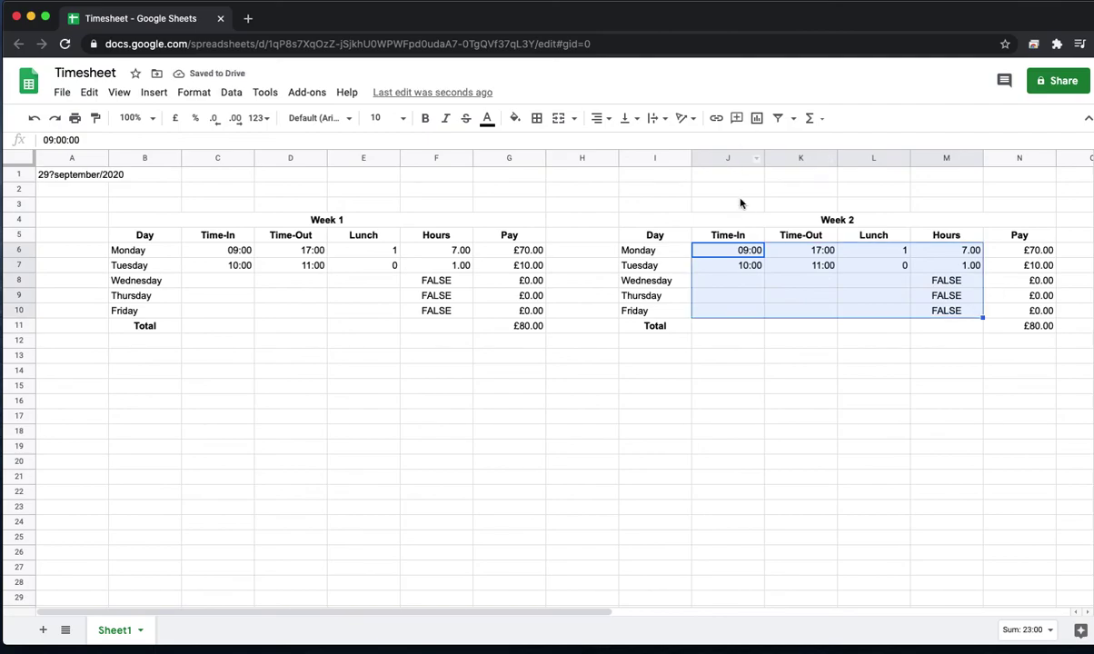
left_click_drag(754, 252, 876, 280)
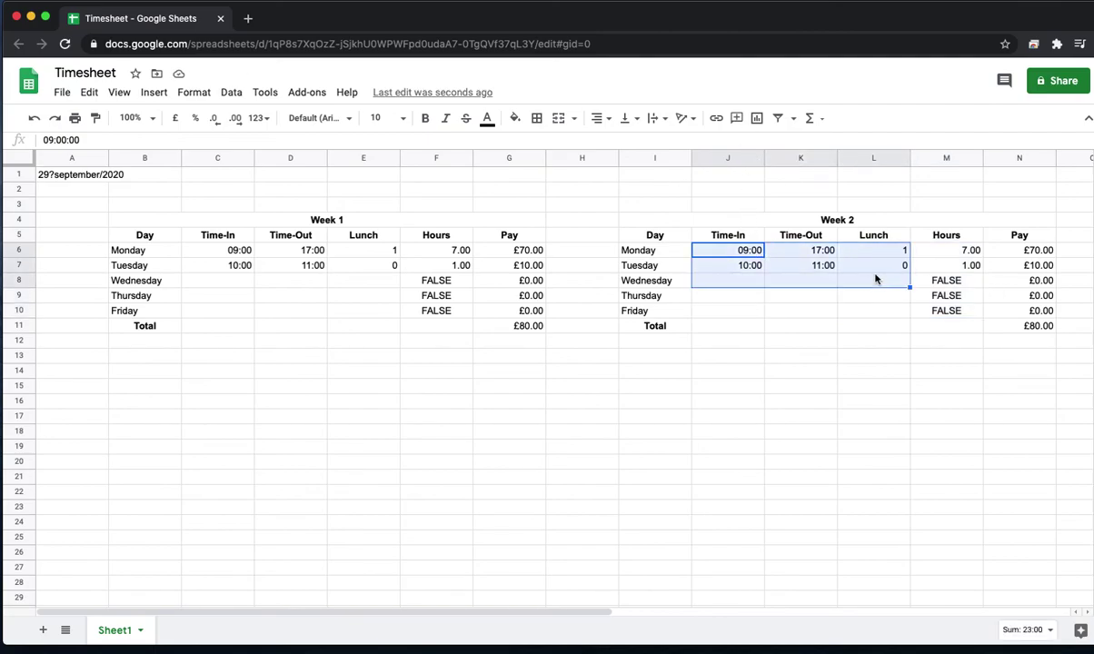
key("Delete")
left_click(755, 250)
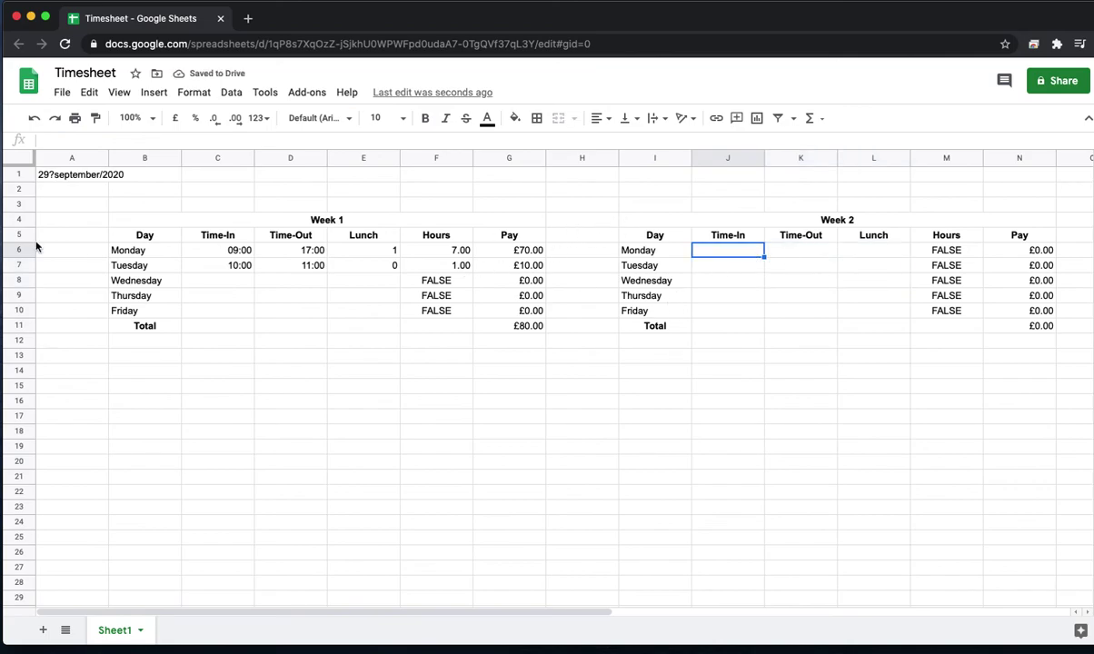
left_click_drag(142, 223, 287, 321)
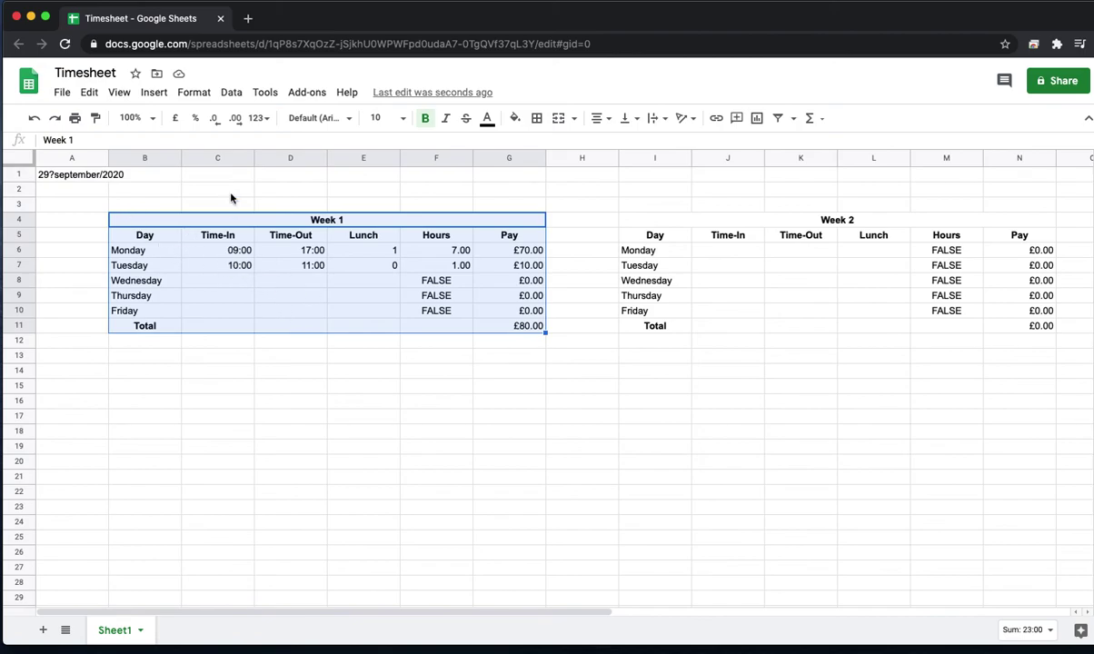
Step: Band B4:G11 with alternating colours: orange header and teal first row colour
left_click(193, 92)
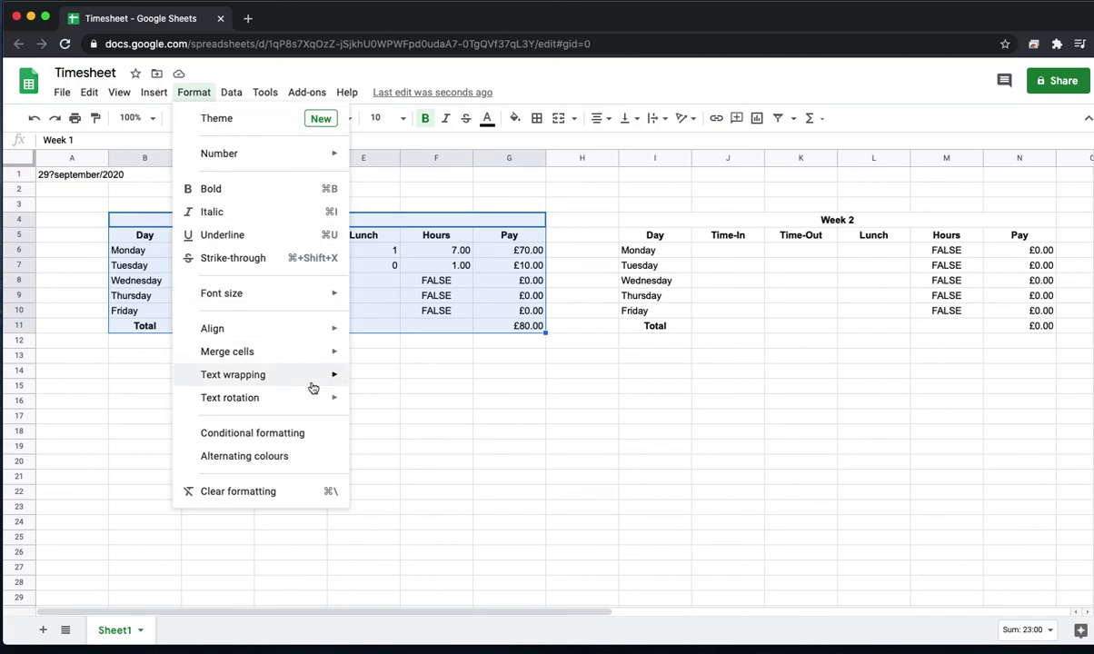
left_click(307, 457)
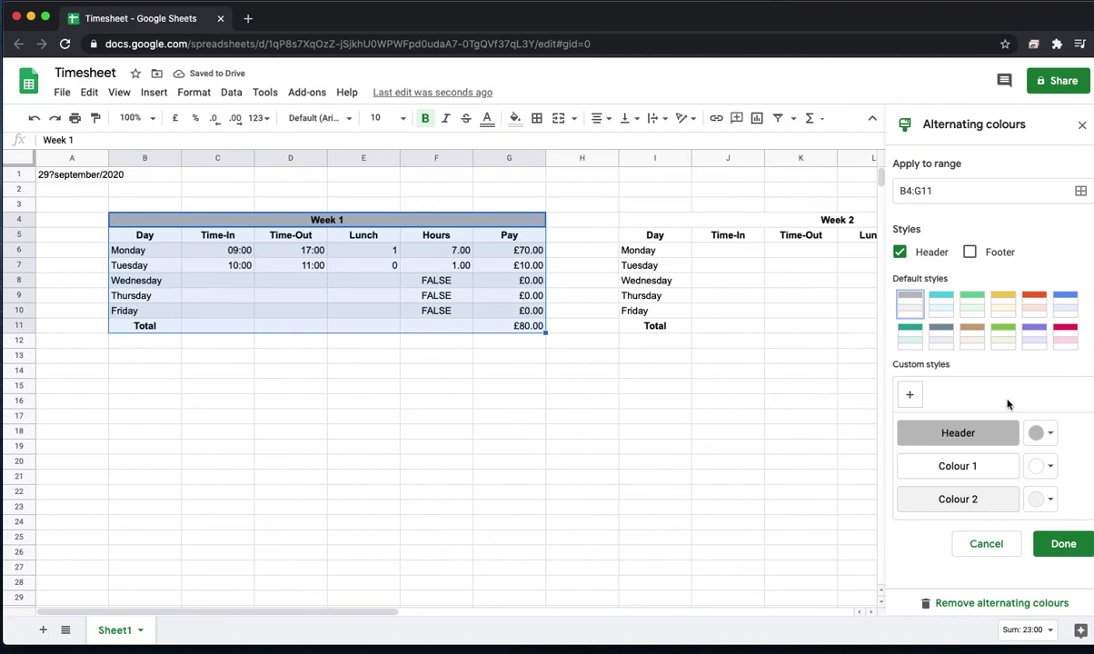
left_click(945, 307)
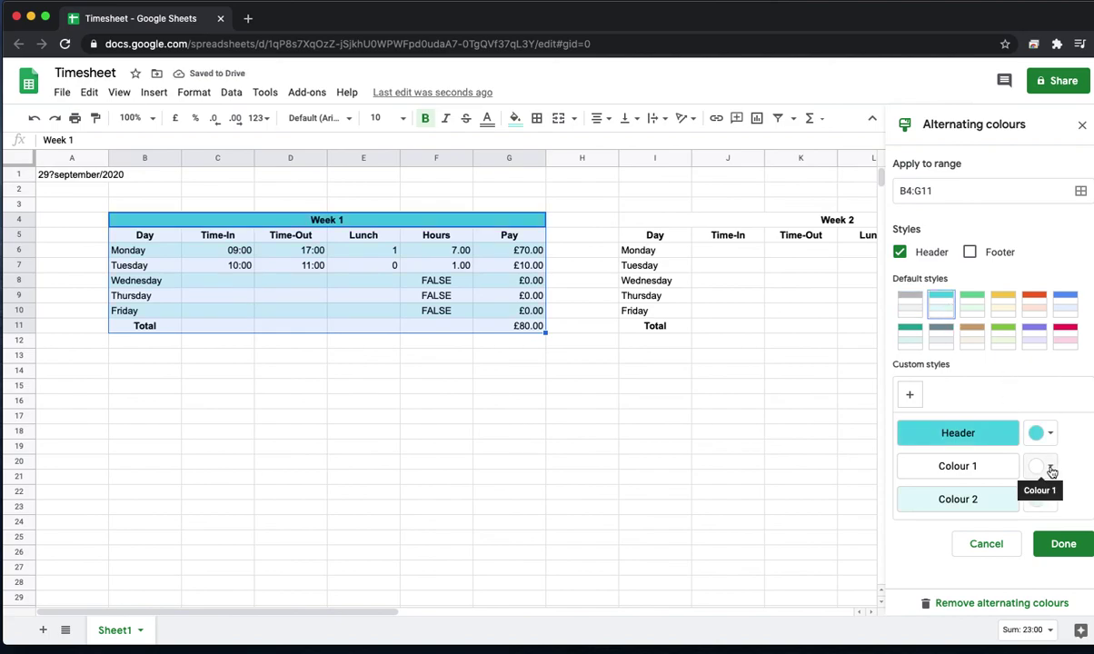
left_click(1049, 440)
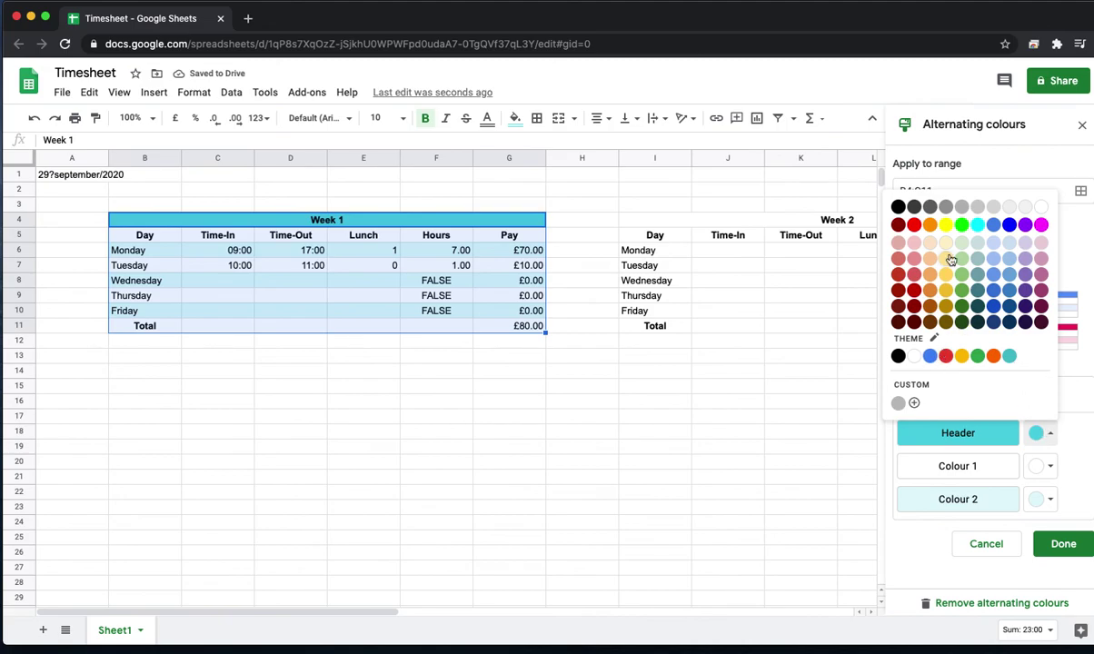
left_click(933, 229)
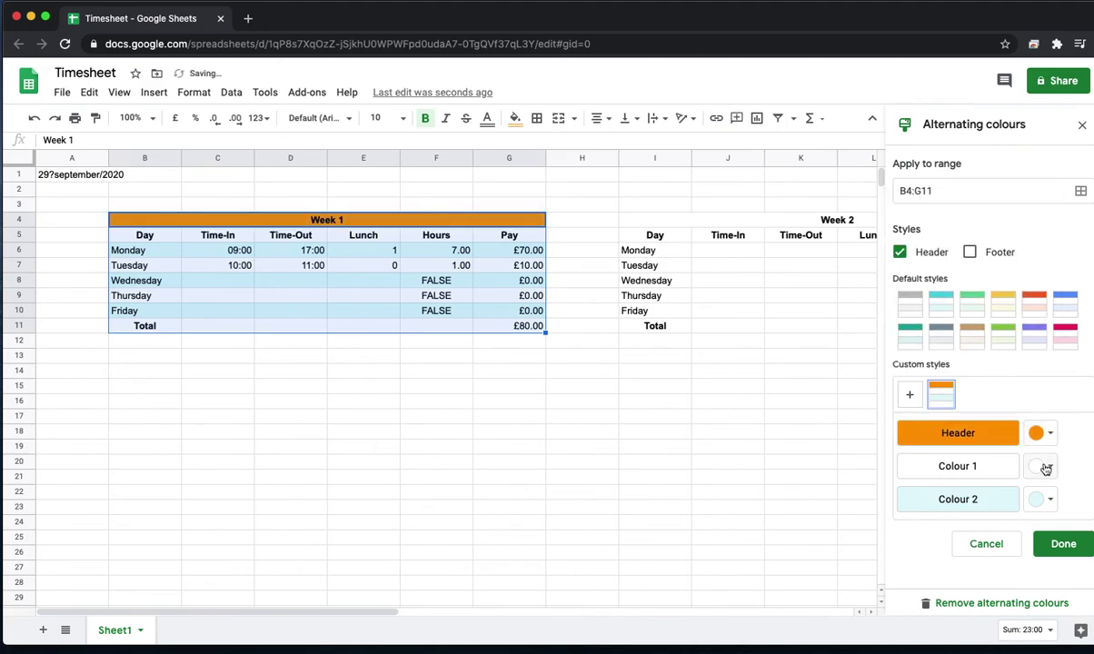
left_click(1043, 467)
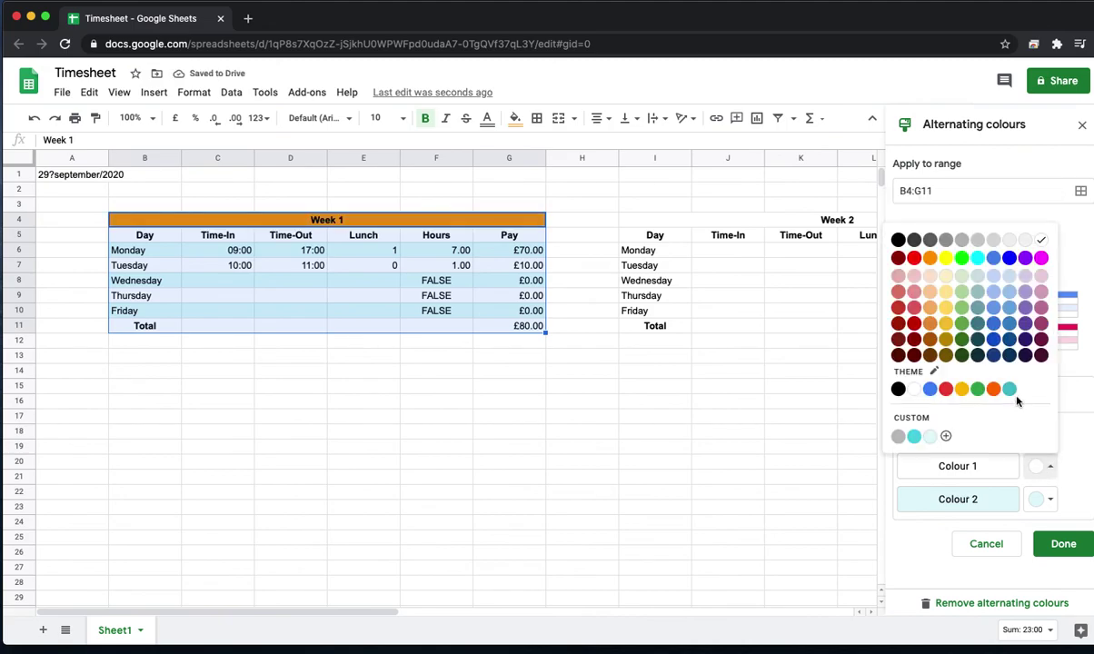
left_click(914, 436)
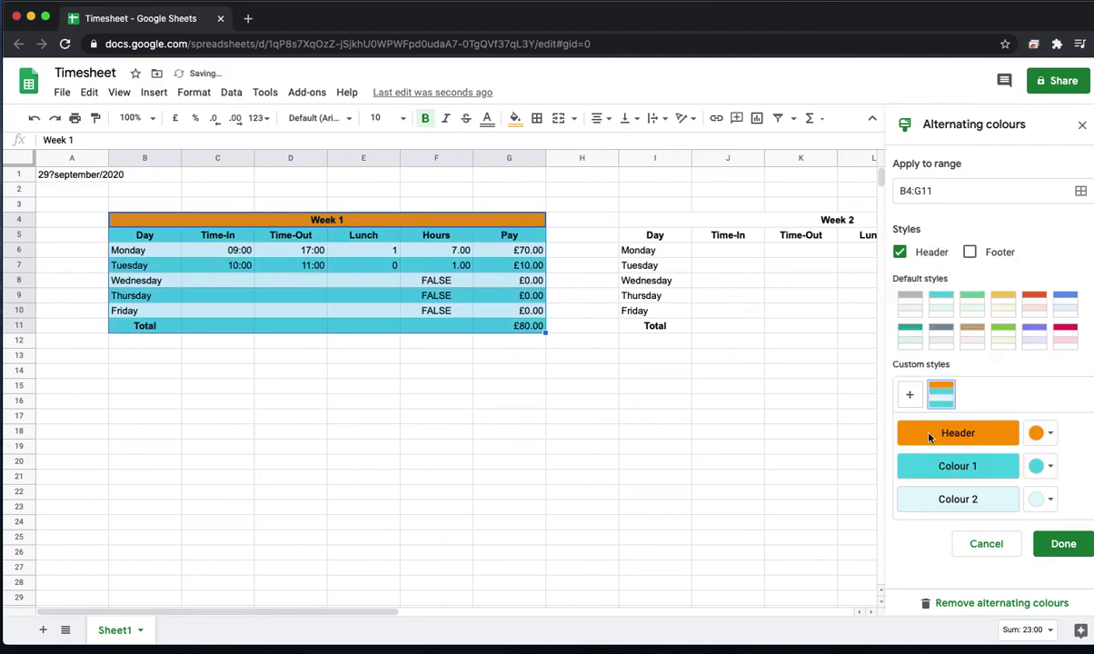
left_click(1053, 543)
Step: Enter 12pm as Wednesday's Week 1 start time in C8
left_click(471, 326)
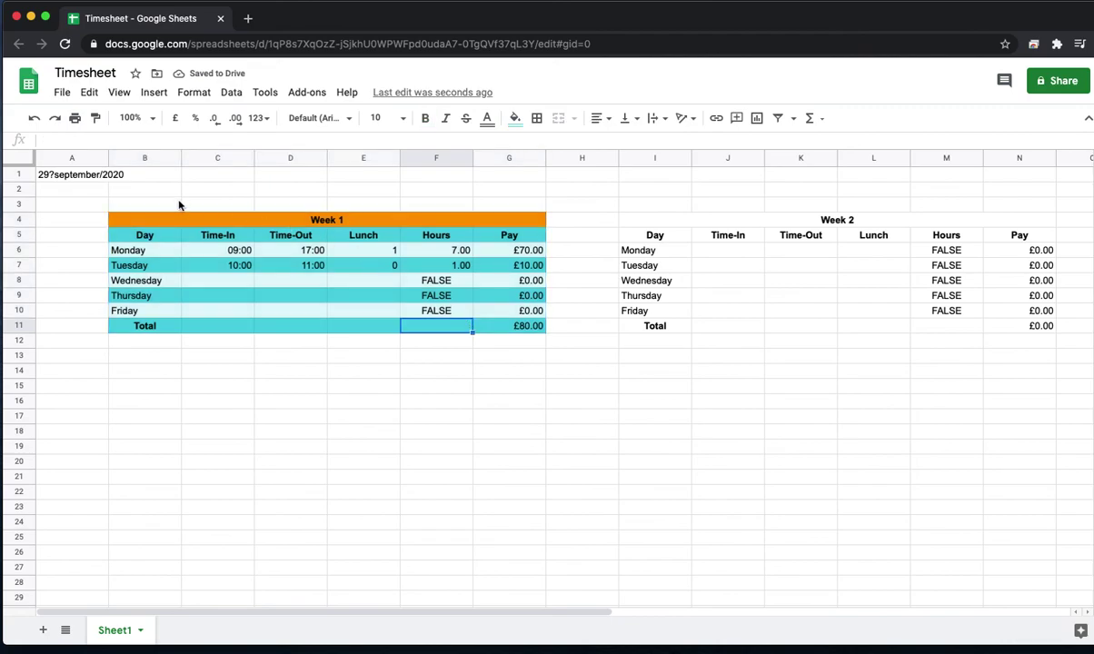
left_click(150, 219)
left_click(189, 250)
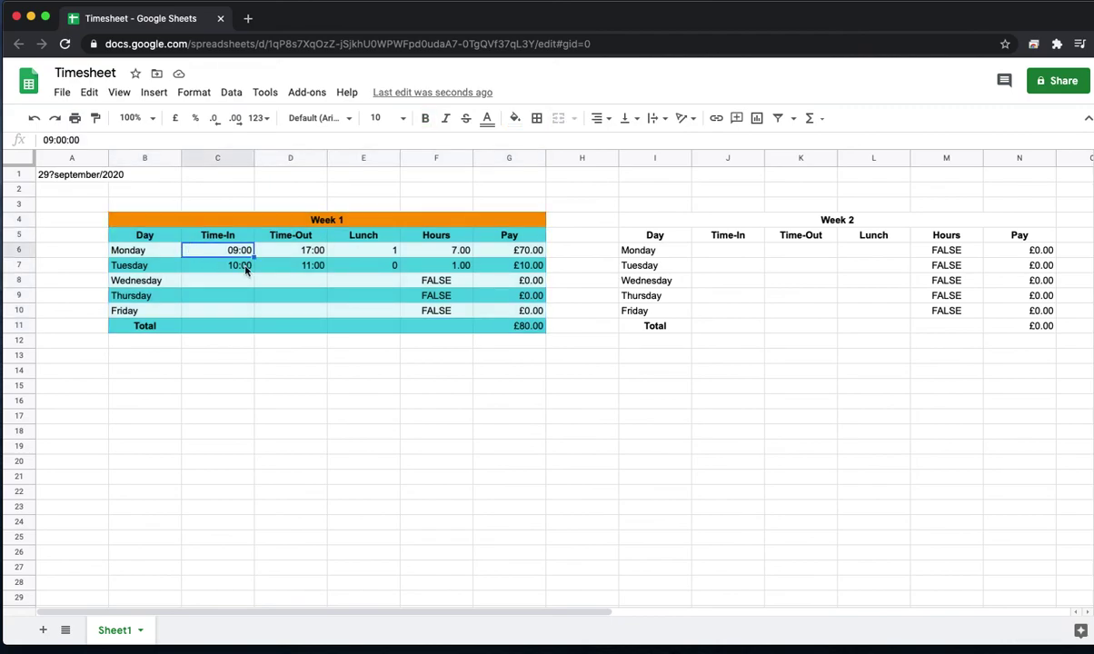
left_click(220, 284)
type("12")
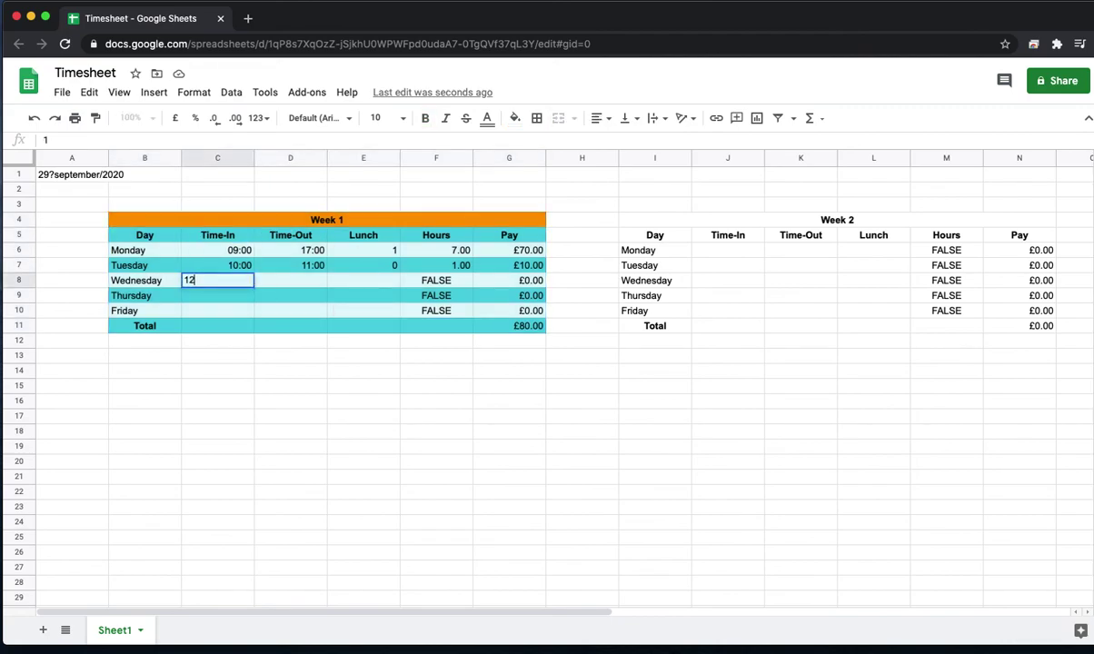
type("pm")
key("Return")
Step: Enter 14:00 finish time in D8 and 0.5 lunch in E8
left_click(306, 284)
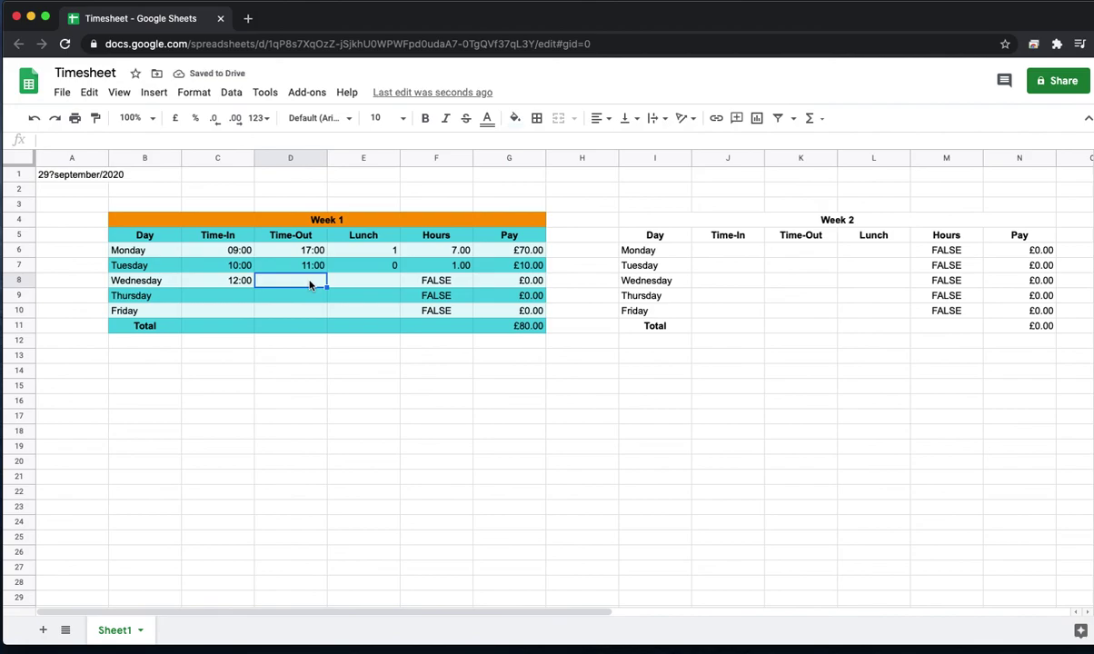
type("14:00")
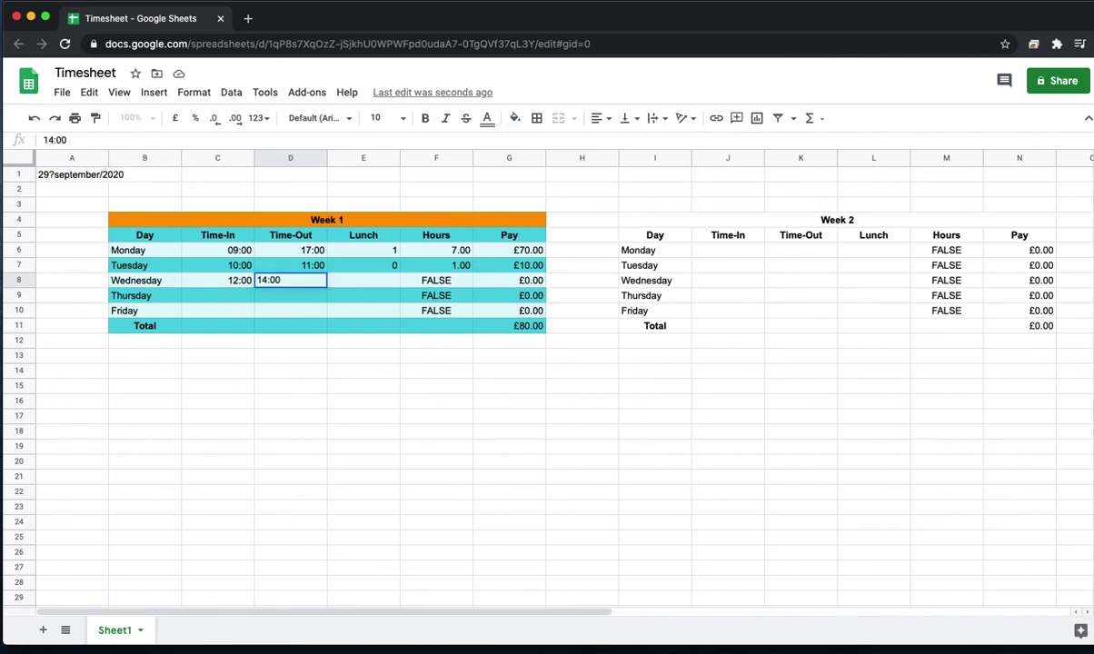
key("Return")
key("Up")
key("Right")
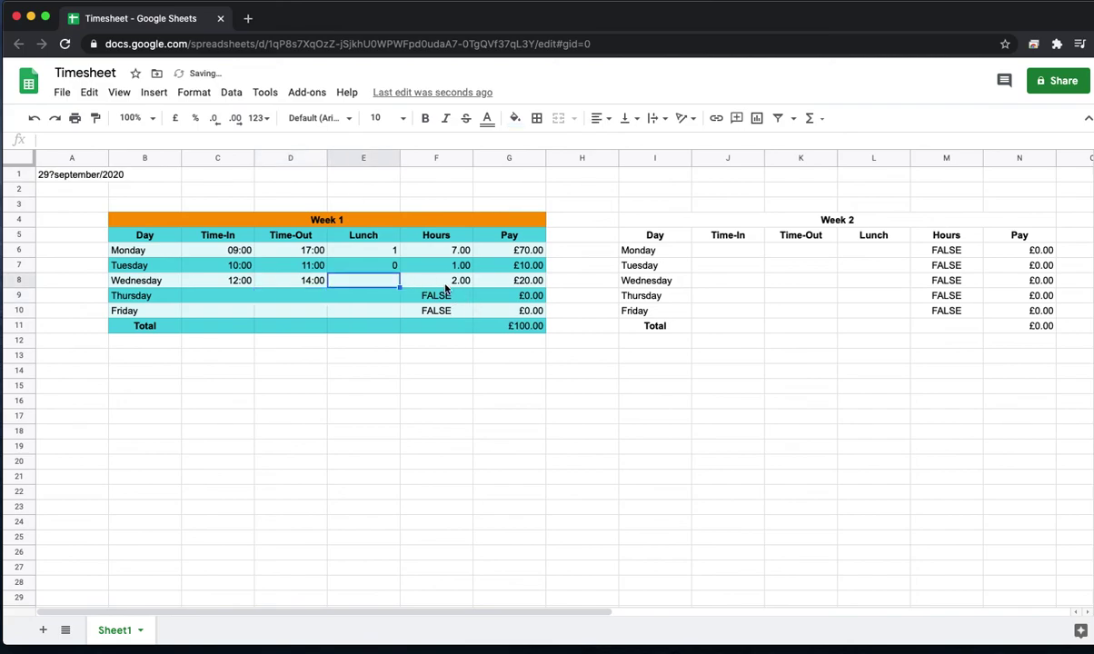
type("0.5")
left_click(296, 296)
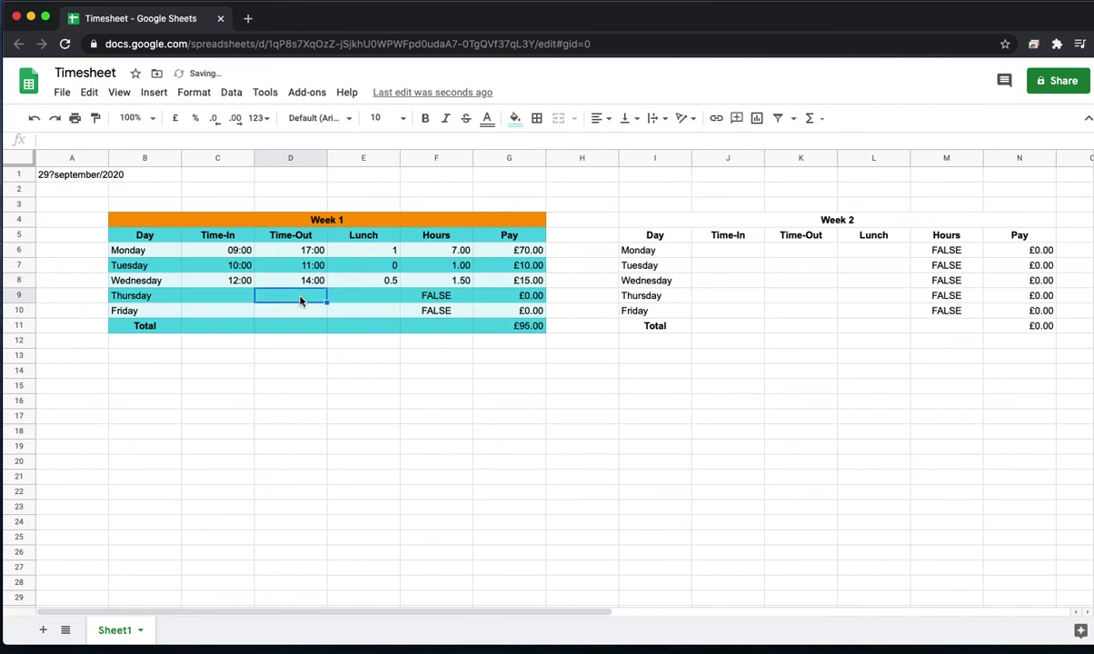